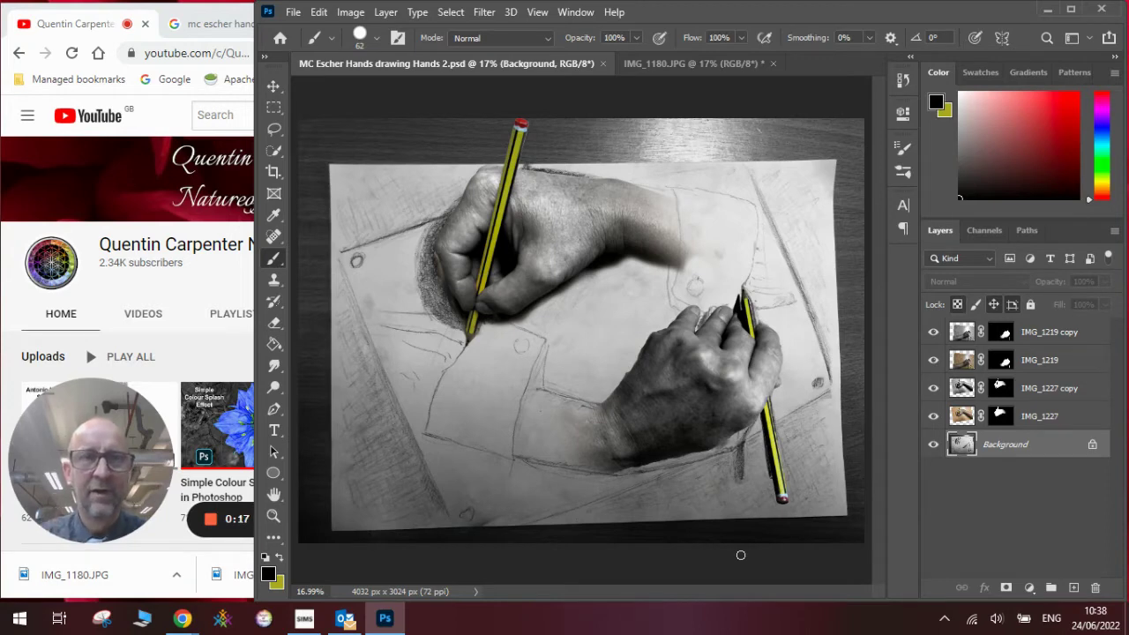
# View the Escher Drawing Hands reference in Chrome, then bring the Photoshop hands composite back to the front
pyautogui.click(228, 25)
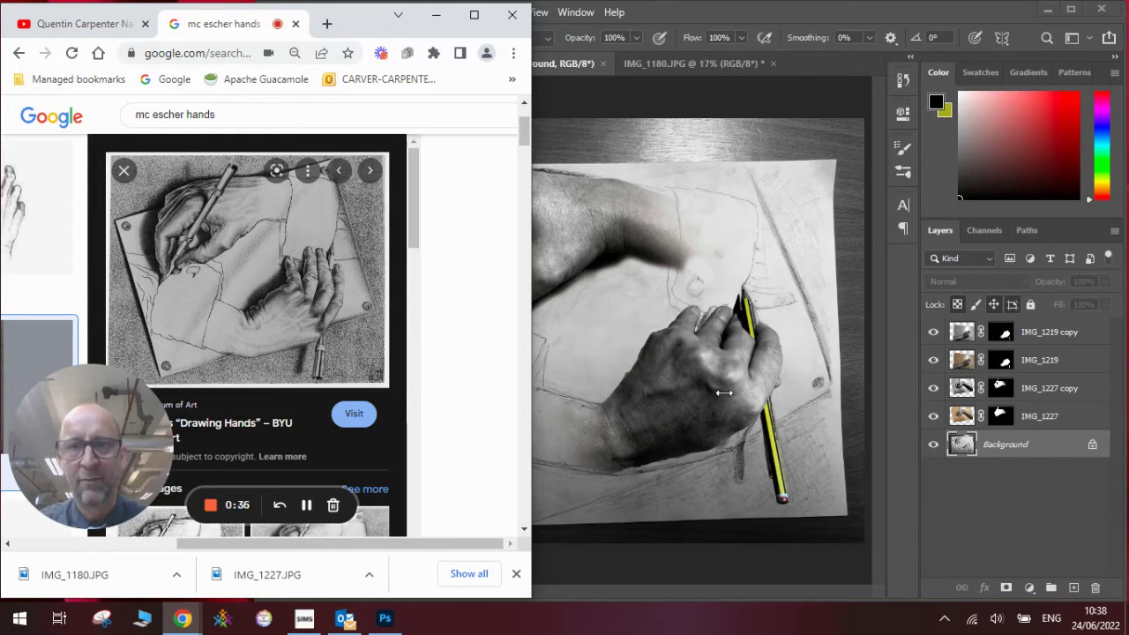
pyautogui.click(679, 8)
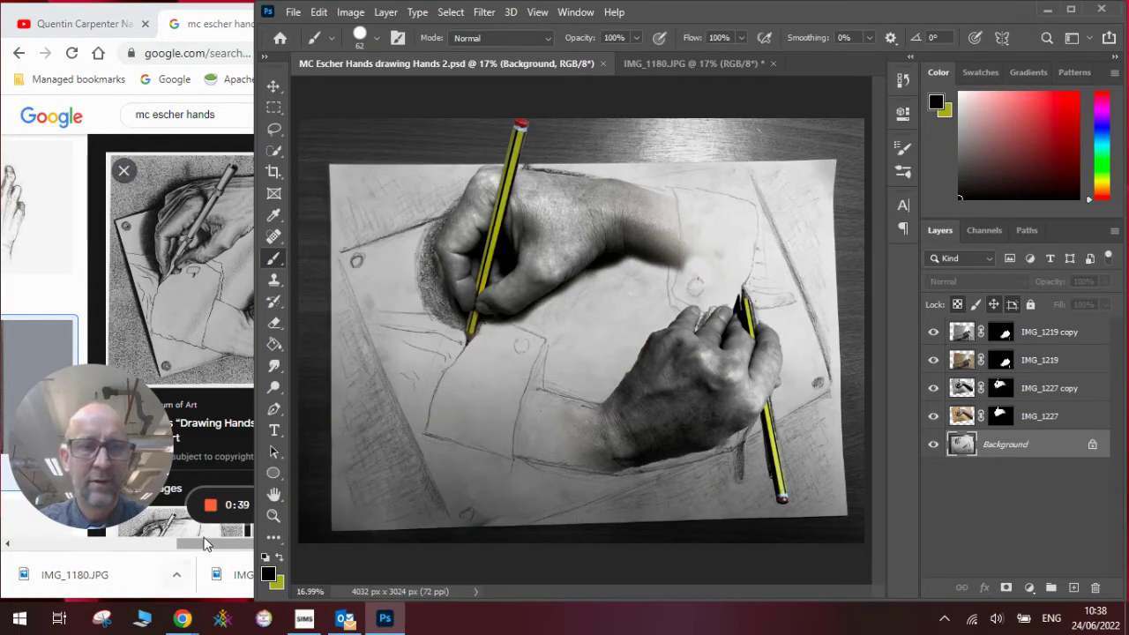
# Switch to IMG_1180.JPG and convert it to greyscale with default Black & White settings
pyautogui.click(135, 31)
pyautogui.click(674, 9)
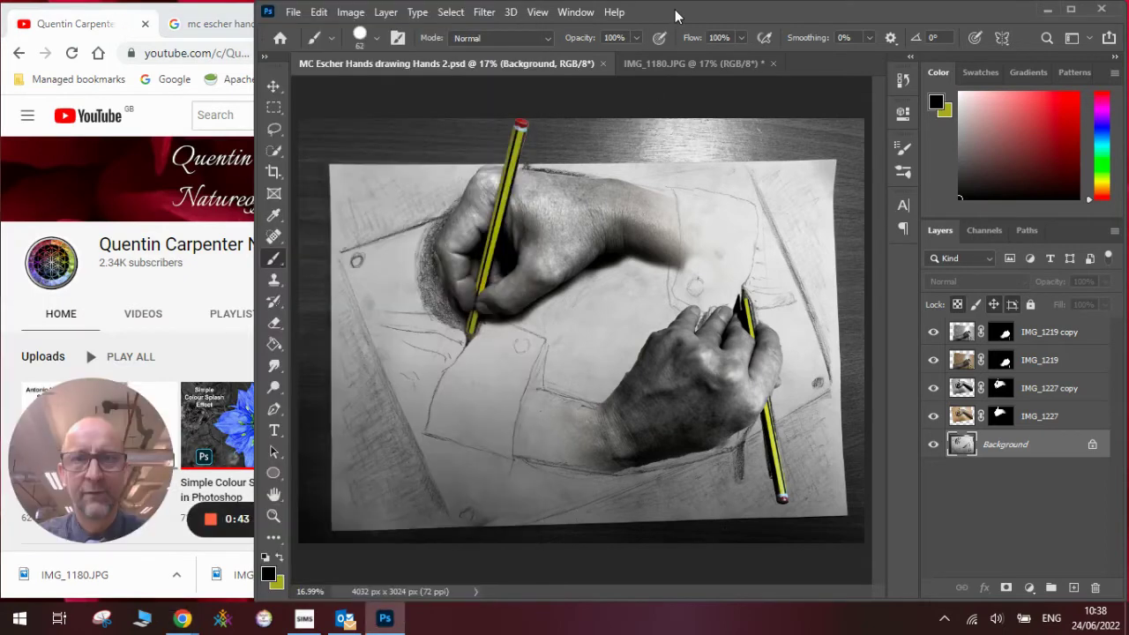
pyautogui.click(689, 66)
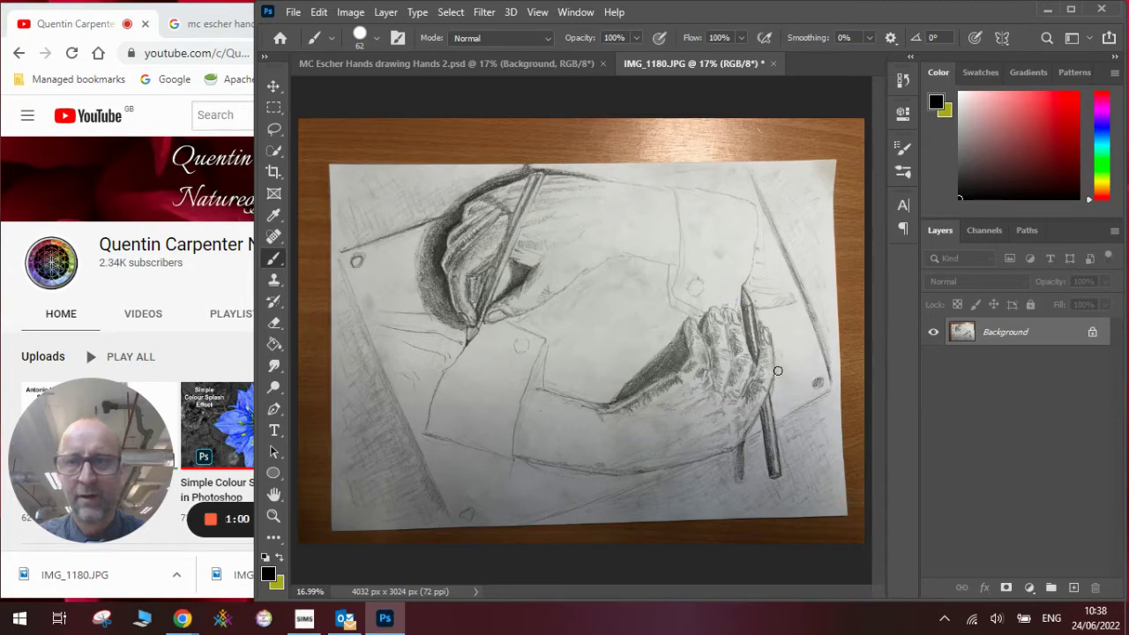
pyautogui.click(351, 12)
pyautogui.moveTo(370, 56)
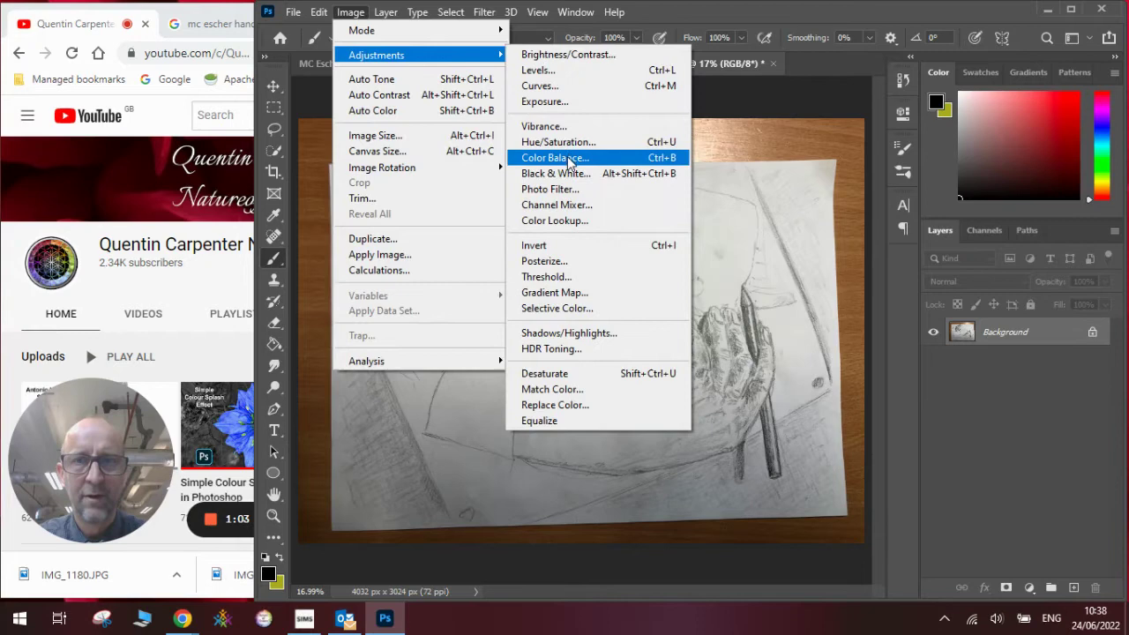
pyautogui.click(582, 177)
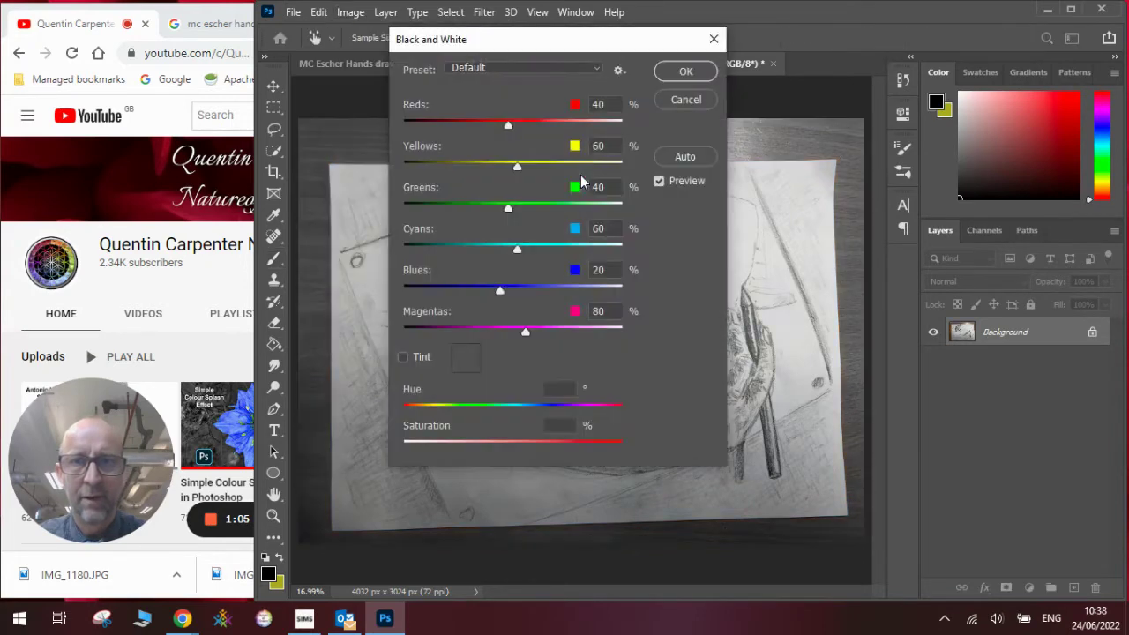
pyautogui.click(682, 74)
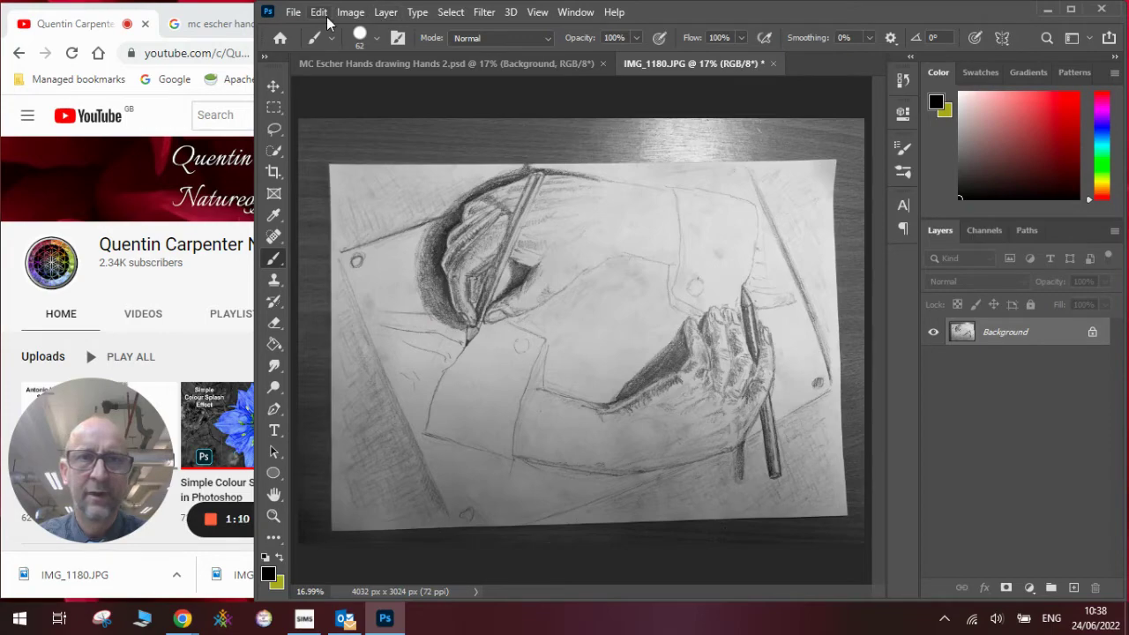
# Place IMG_1227 embedded over the drawing and commit it
pyautogui.click(294, 12)
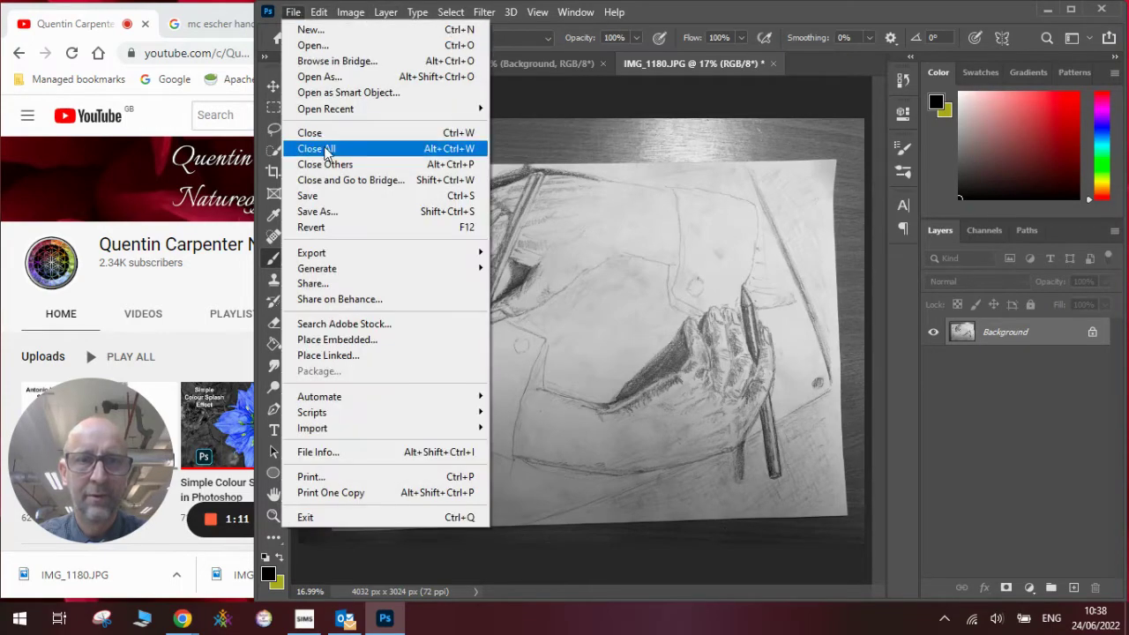
pyautogui.click(353, 340)
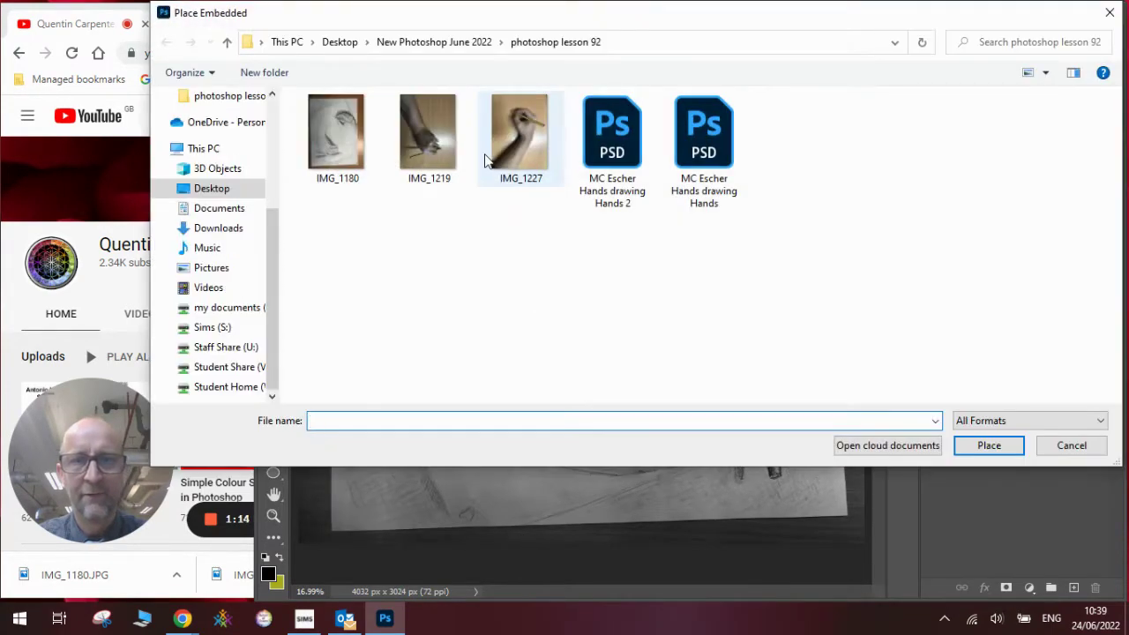
pyautogui.click(514, 155)
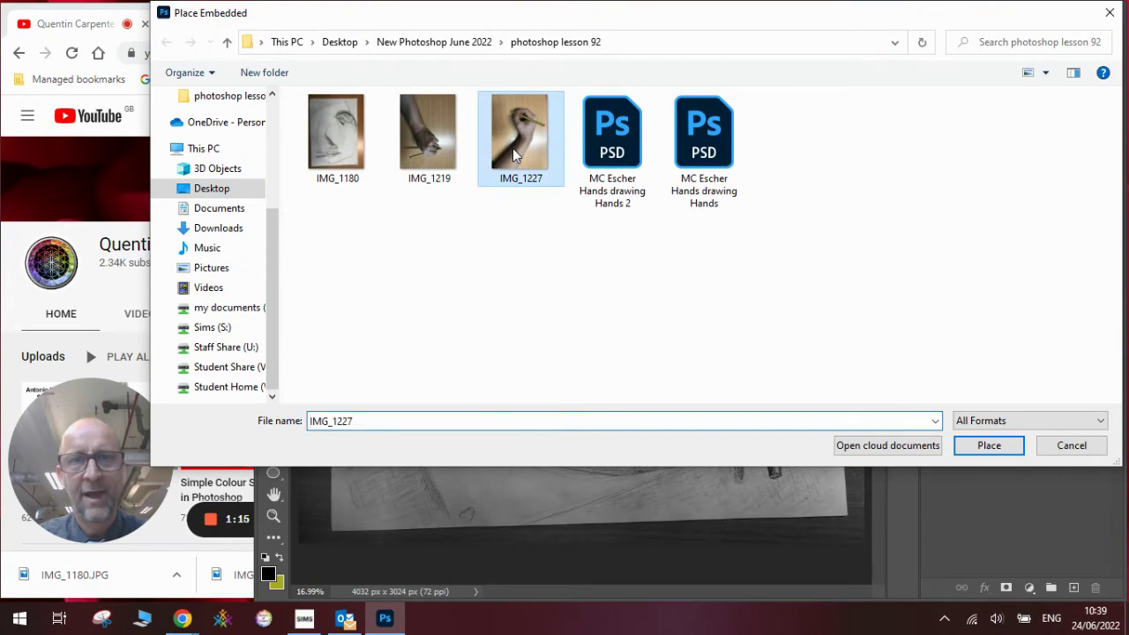
pyautogui.click(979, 444)
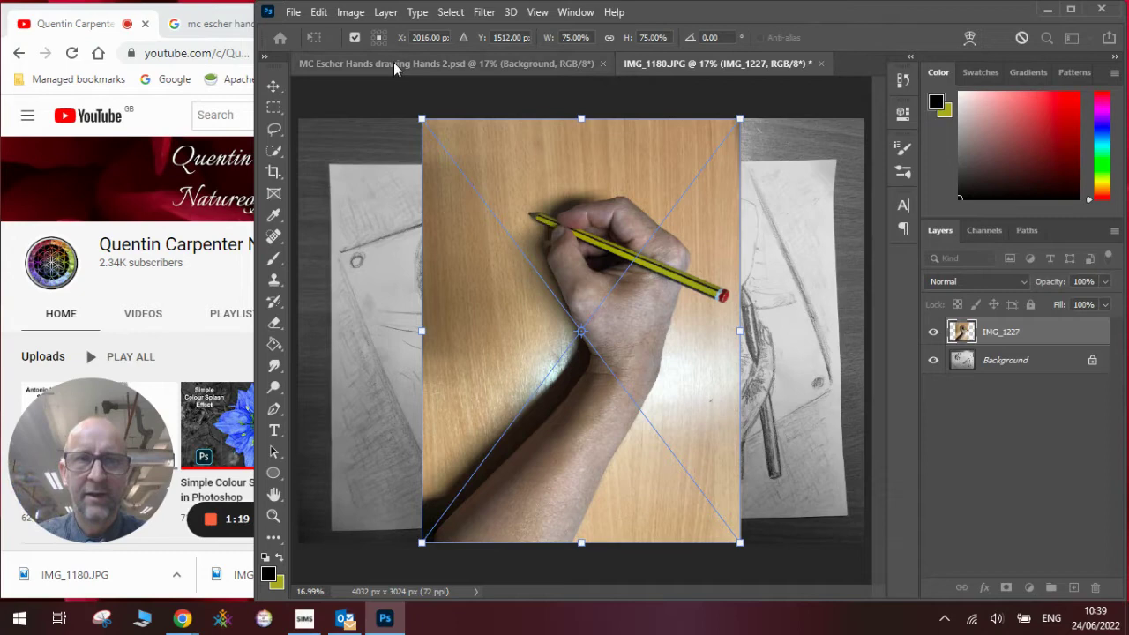
pyautogui.click(297, 12)
pyautogui.press('Escape')
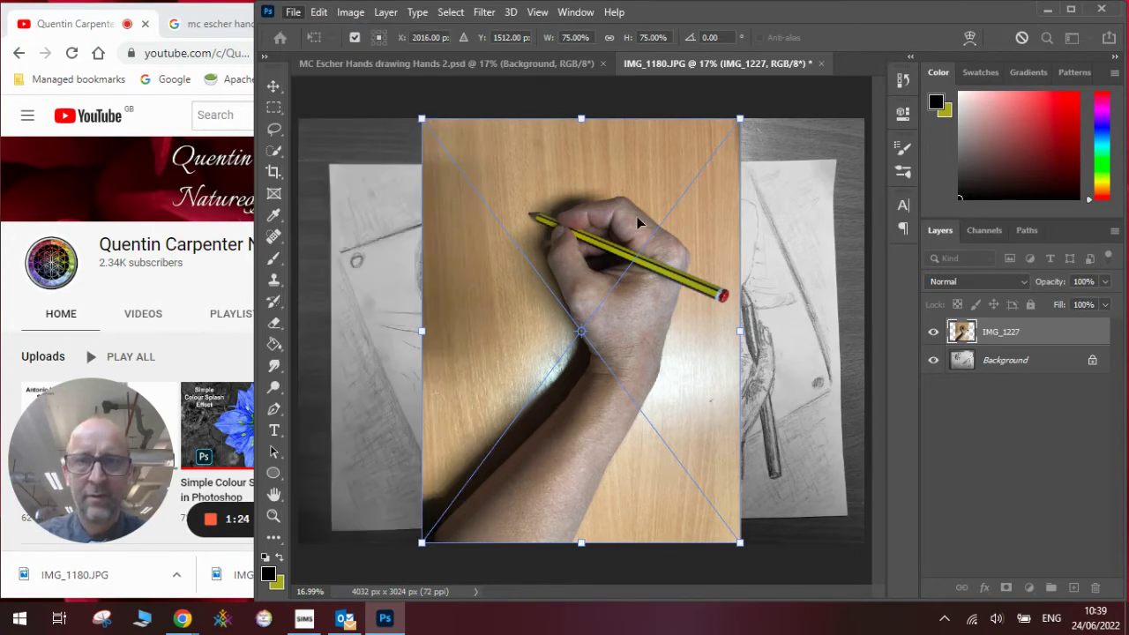
pyautogui.press('Return')
pyautogui.press('b')
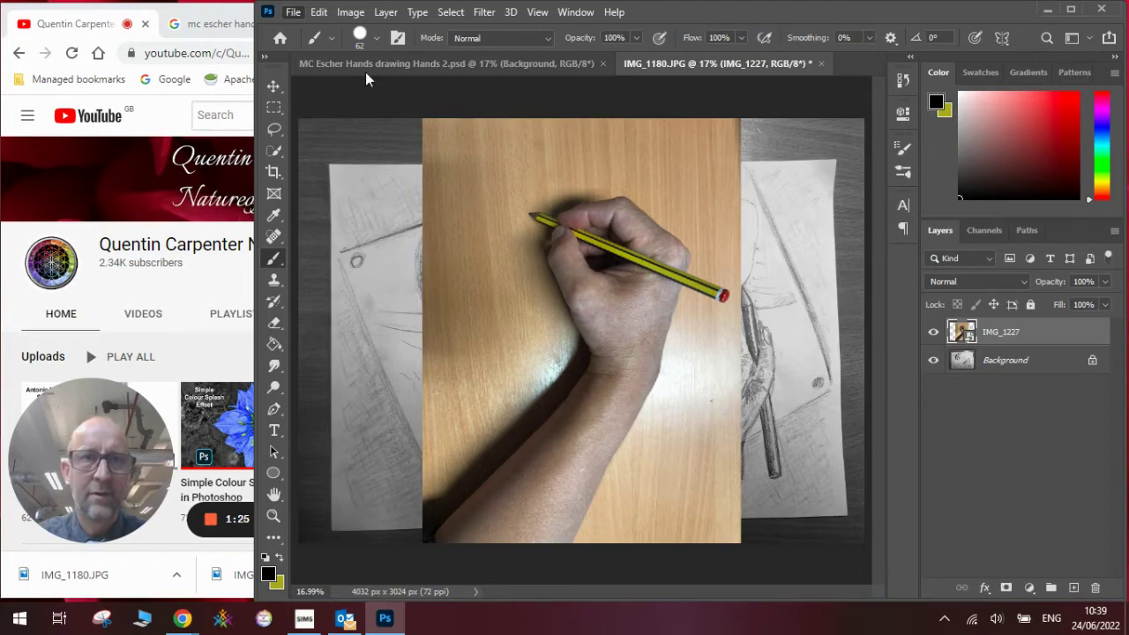
# Place IMG_1219 embedded and rotate it about -90° so it lies sideways
pyautogui.click(295, 13)
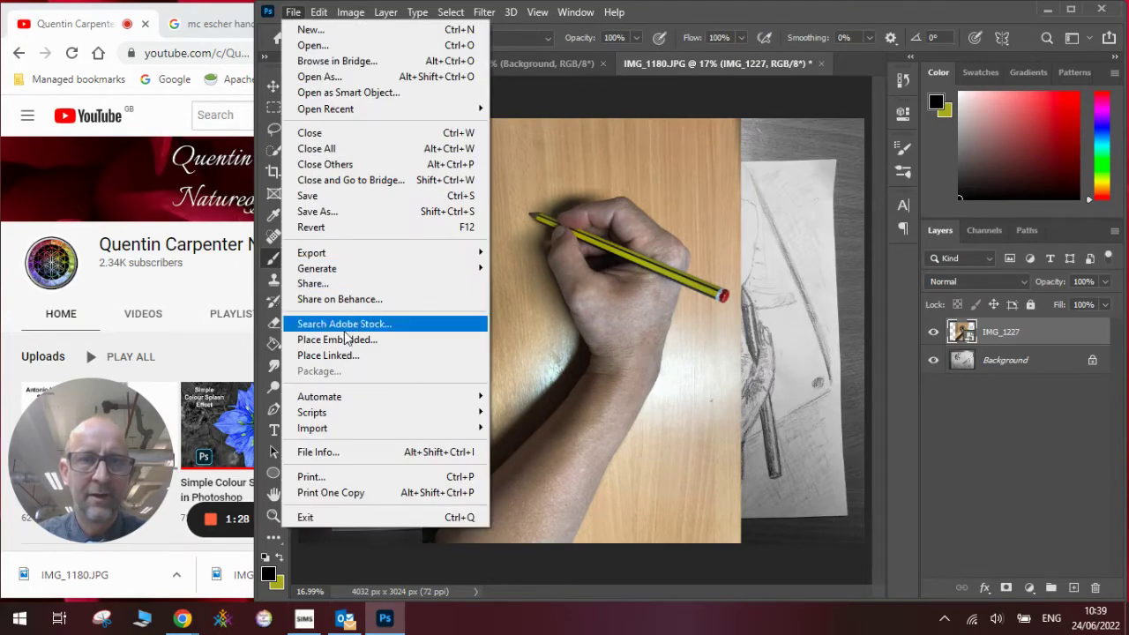
pyautogui.click(347, 339)
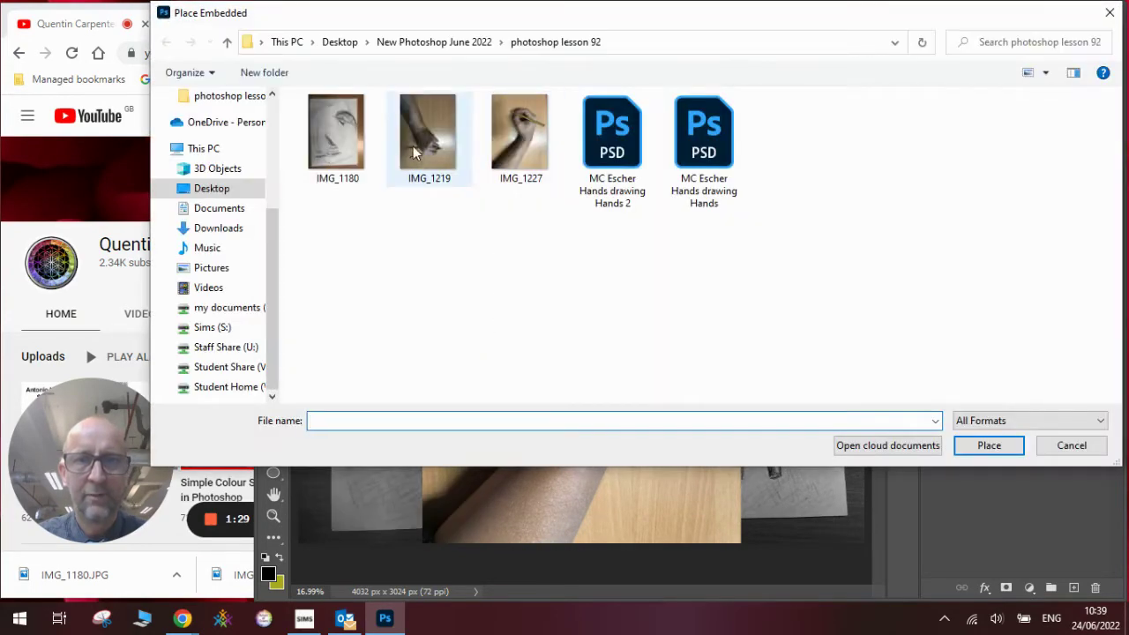
pyautogui.click(414, 153)
pyautogui.click(979, 444)
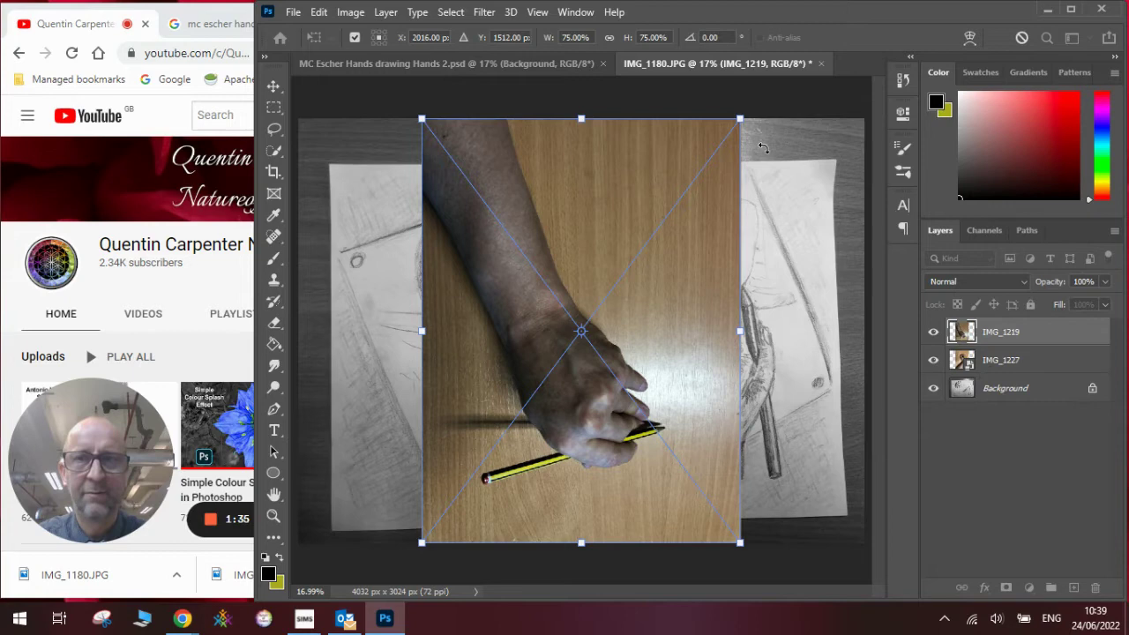
pyautogui.moveTo(763, 147); pyautogui.dragTo(639, 342)
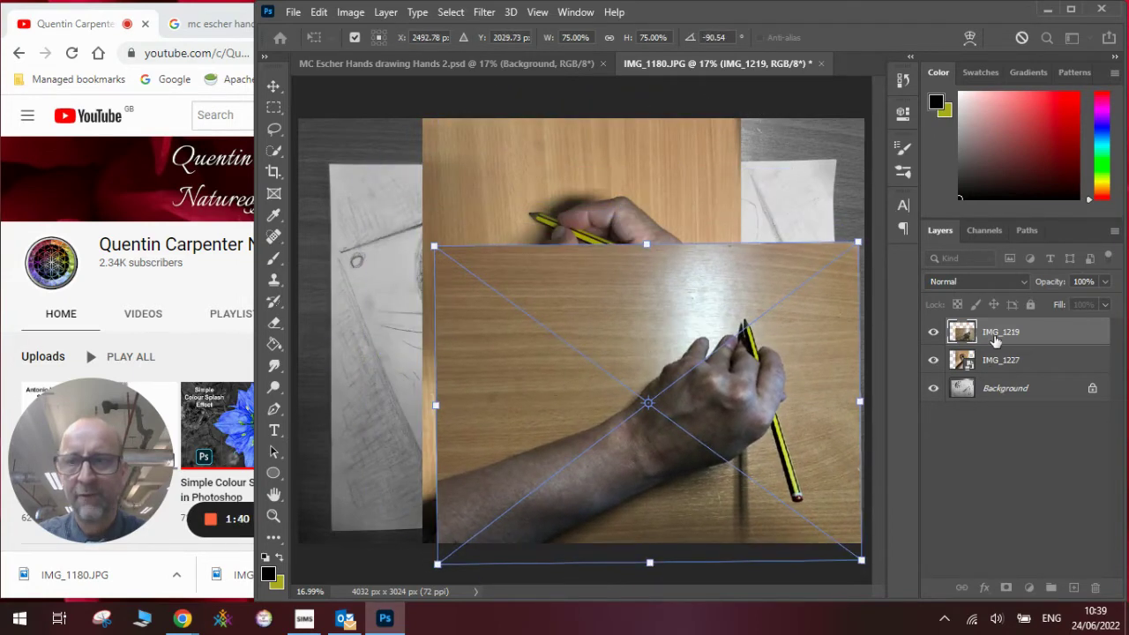
pyautogui.press('Return')
pyautogui.click(997, 359)
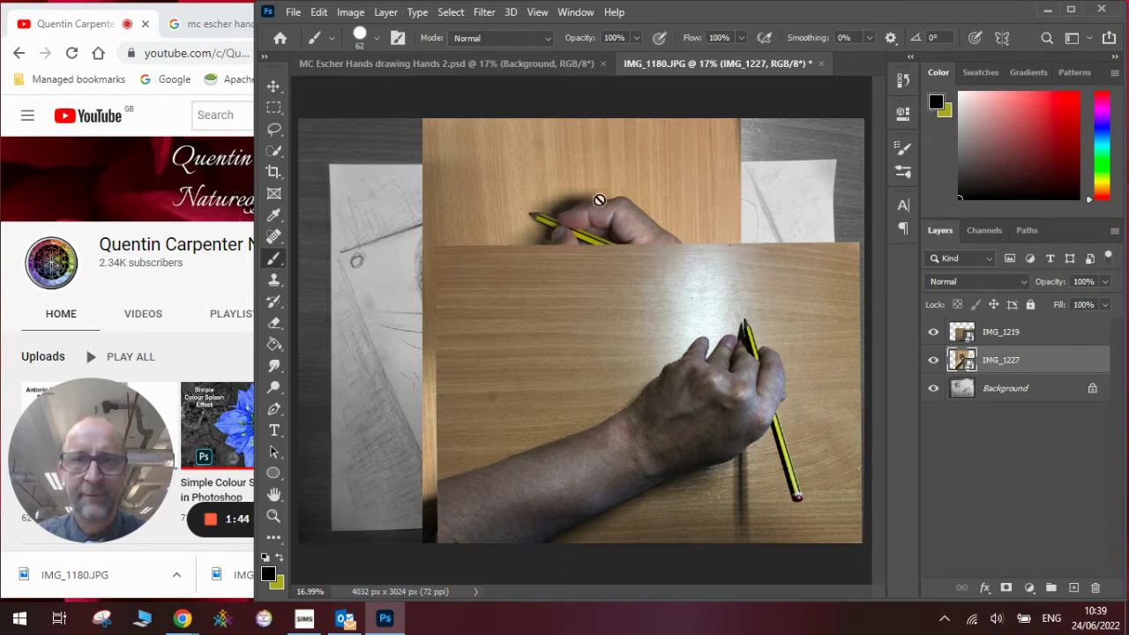
# Rotate and move IMG_1227 over the upper drawn hand, and hide IMG_1219
pyautogui.click(274, 86)
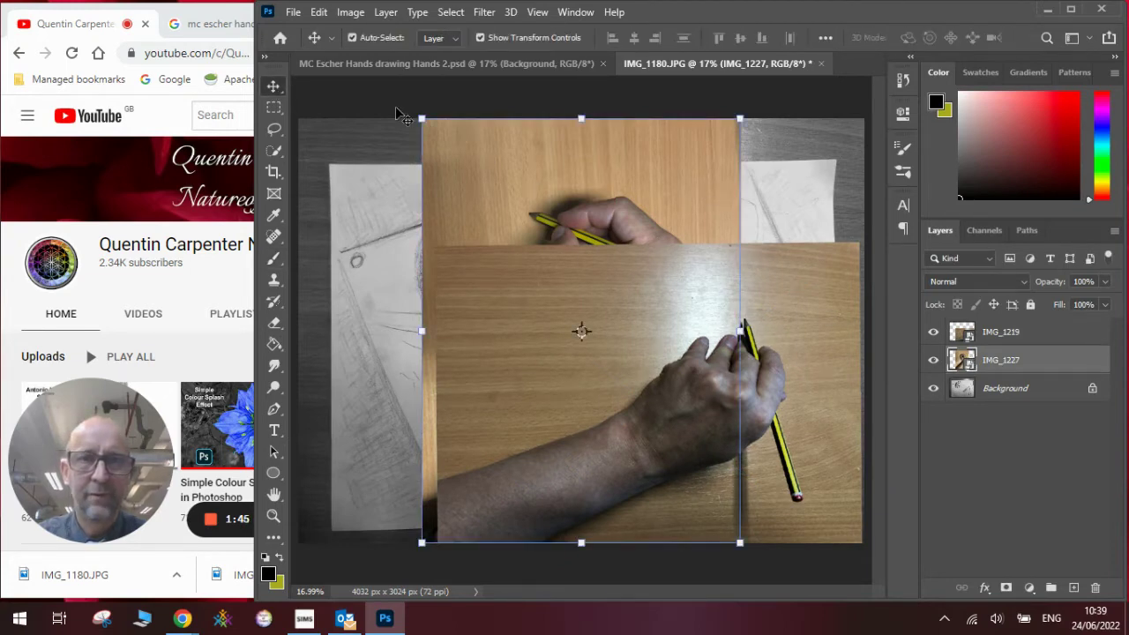
pyautogui.moveTo(398, 114); pyautogui.dragTo(362, 499)
pyautogui.moveTo(416, 261); pyautogui.dragTo(406, 214)
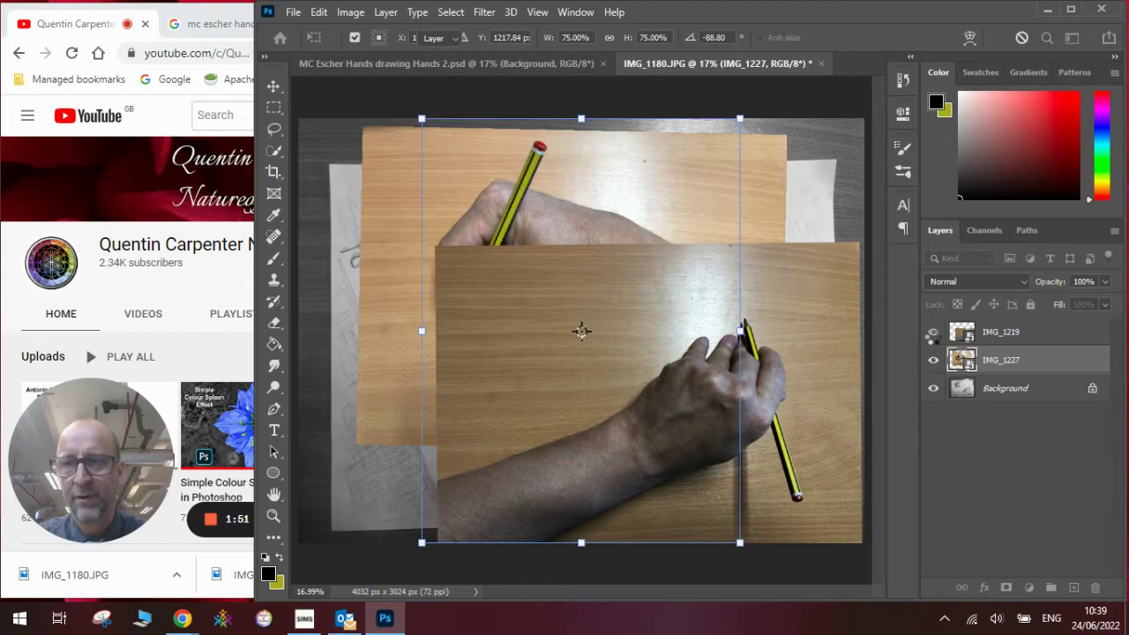
pyautogui.click(933, 336)
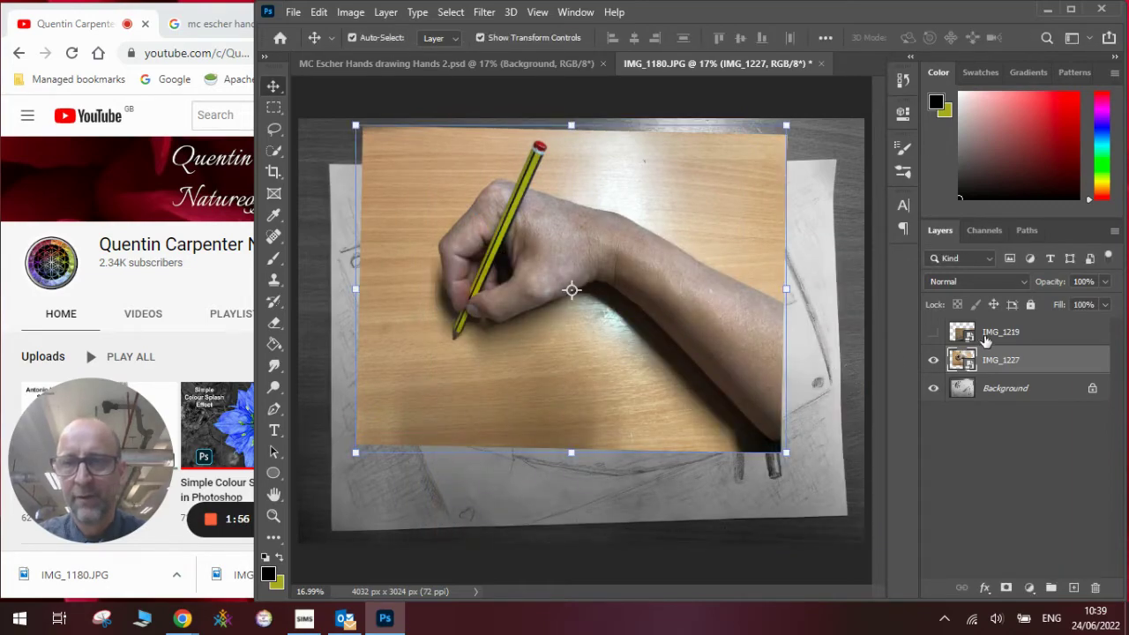
# Rasterize the IMG_1227 and IMG_1219 layers
pyautogui.rightClick(1006, 363)
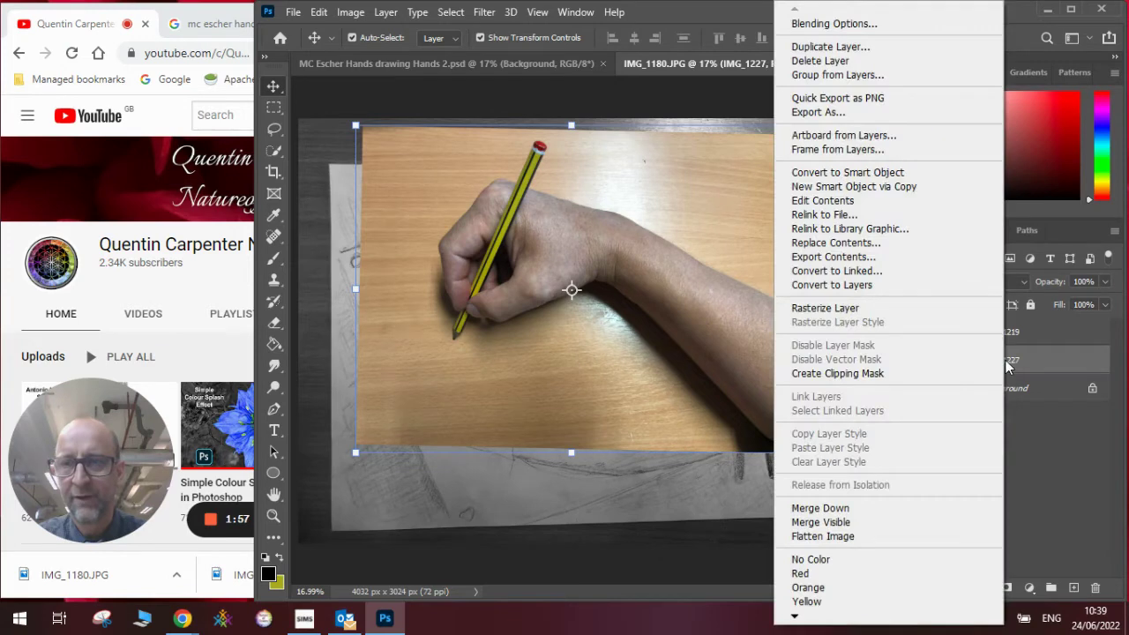
pyautogui.click(872, 310)
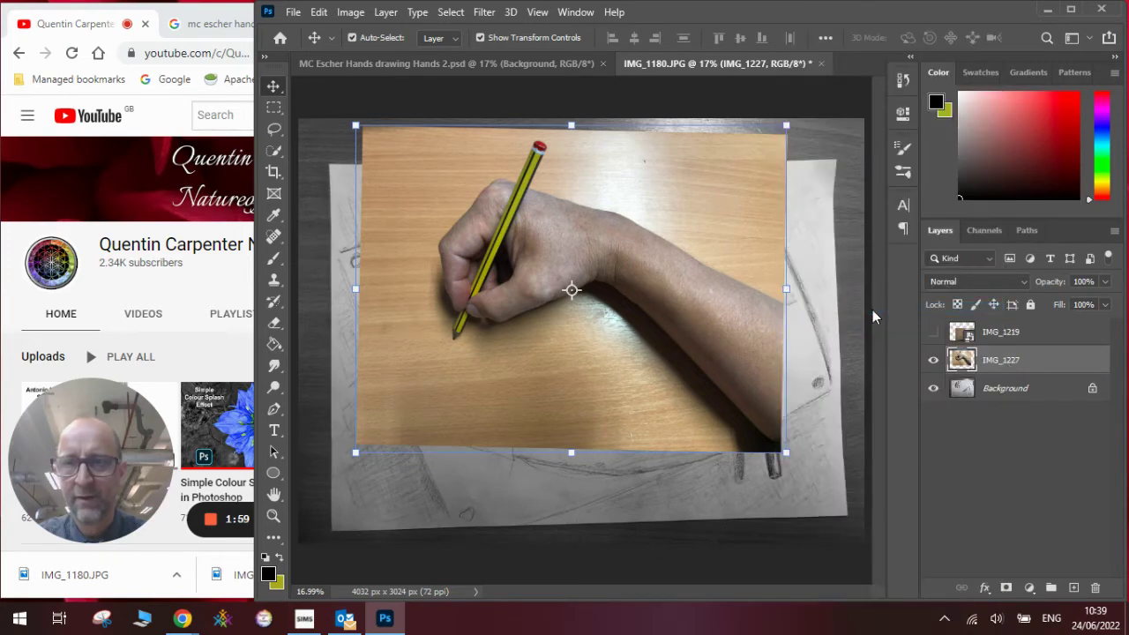
pyautogui.click(994, 341)
pyautogui.rightClick(994, 341)
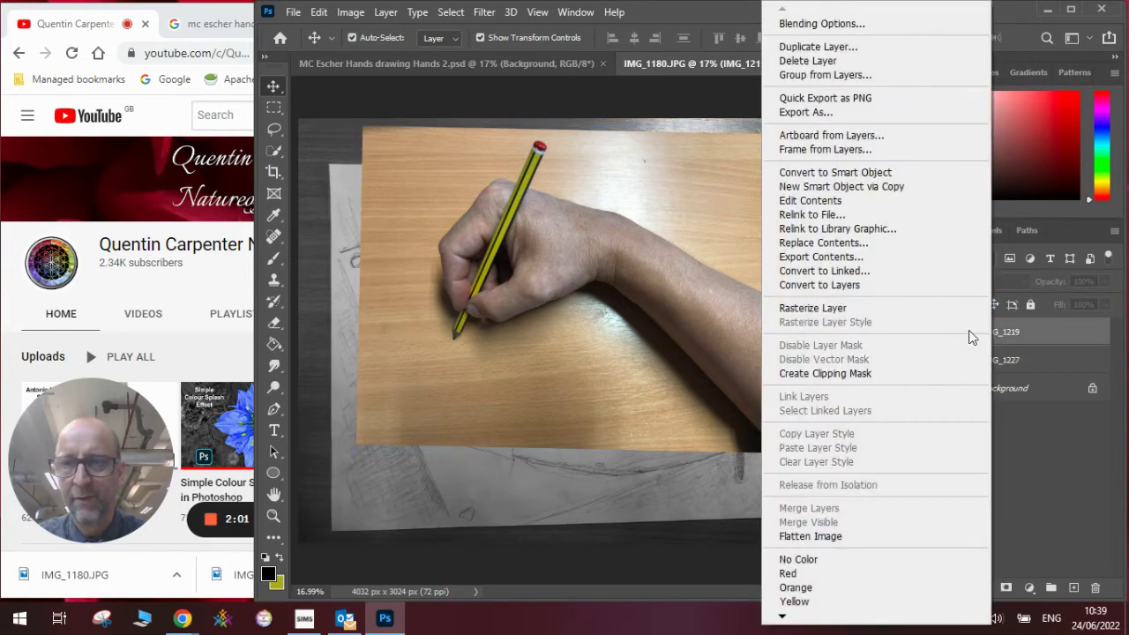
pyautogui.click(906, 311)
# Run Select > Subject on the IMG_1227 layer
pyautogui.click(1002, 362)
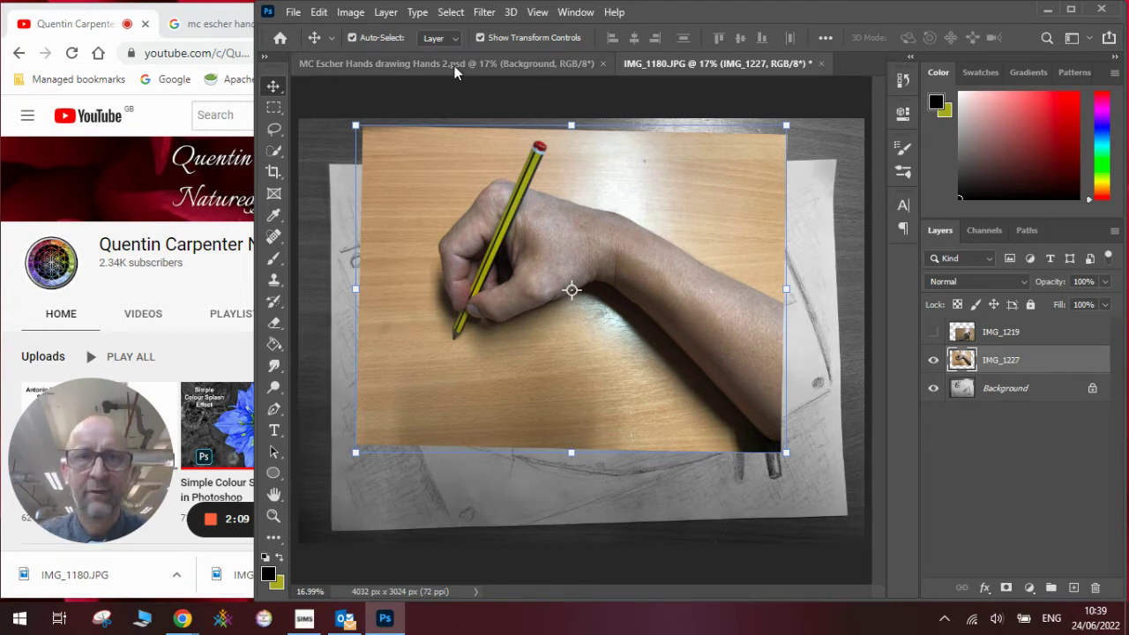
pyautogui.click(449, 13)
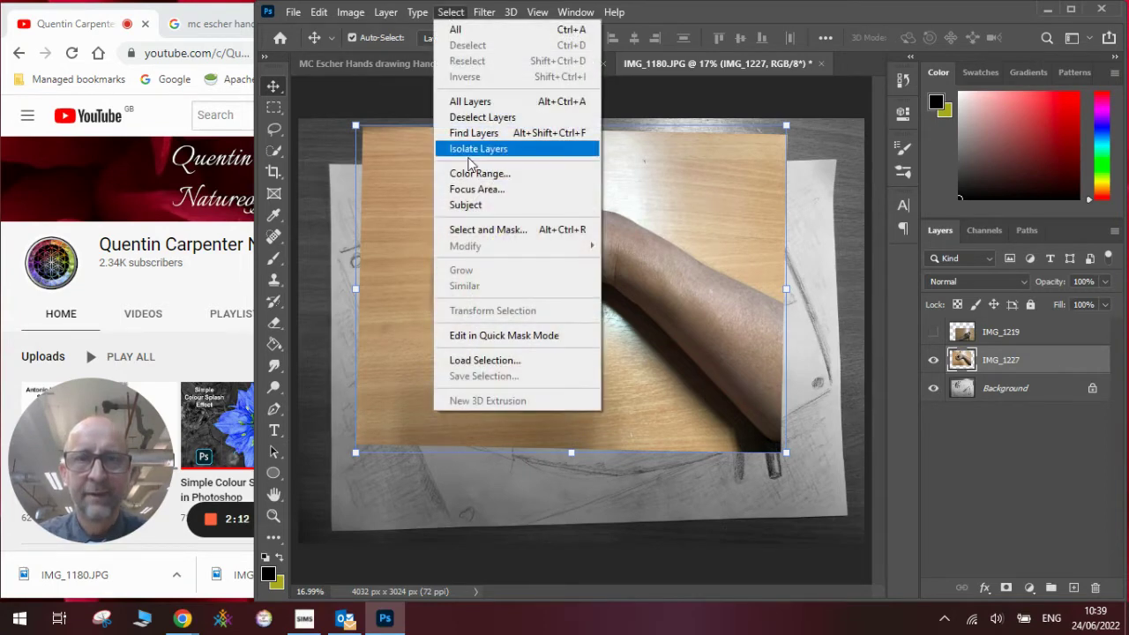
pyautogui.click(466, 205)
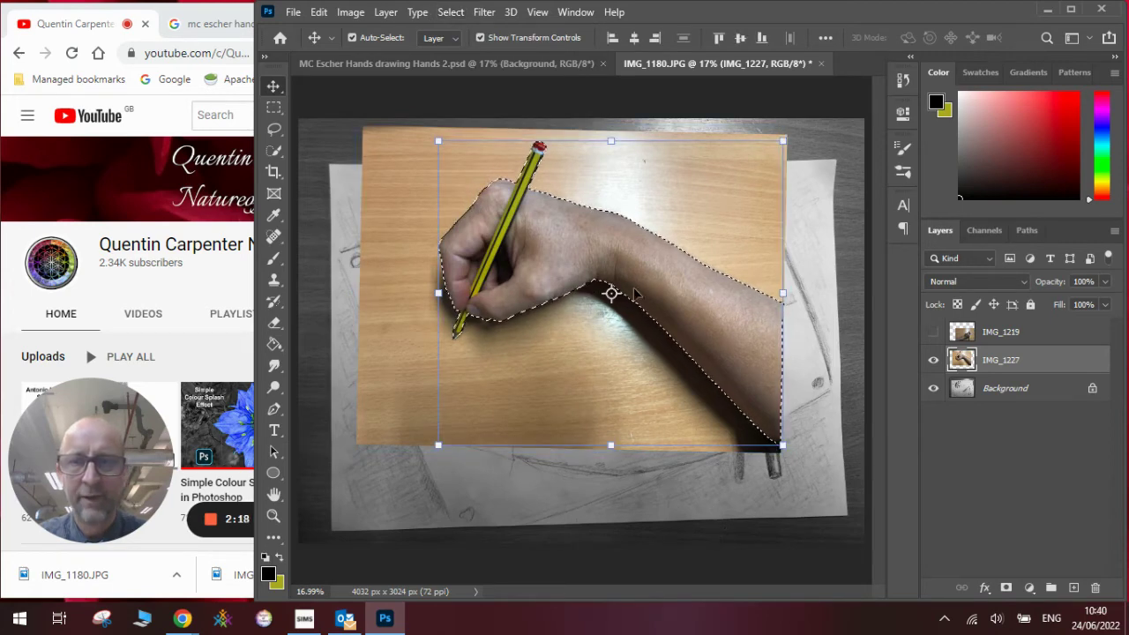
# Refine the selection with a 124 px Quick Selection brush to include the fingertips and pencil tip
pyautogui.click(275, 151)
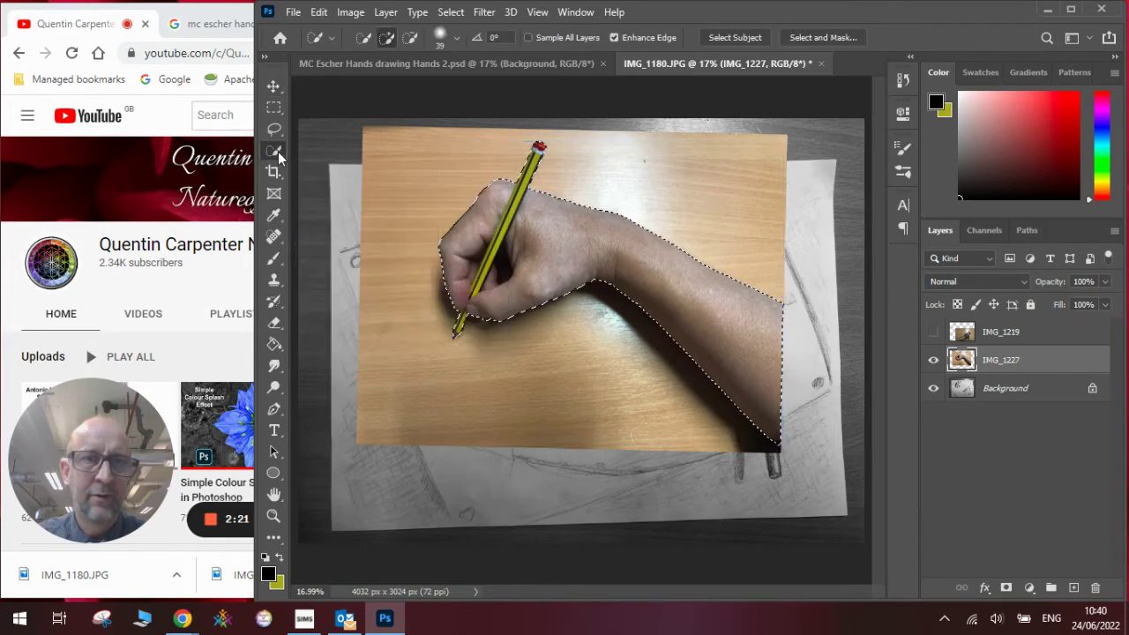
pyautogui.click(456, 39)
pyautogui.moveTo(417, 87); pyautogui.dragTo(377, 123)
pyautogui.click(457, 37)
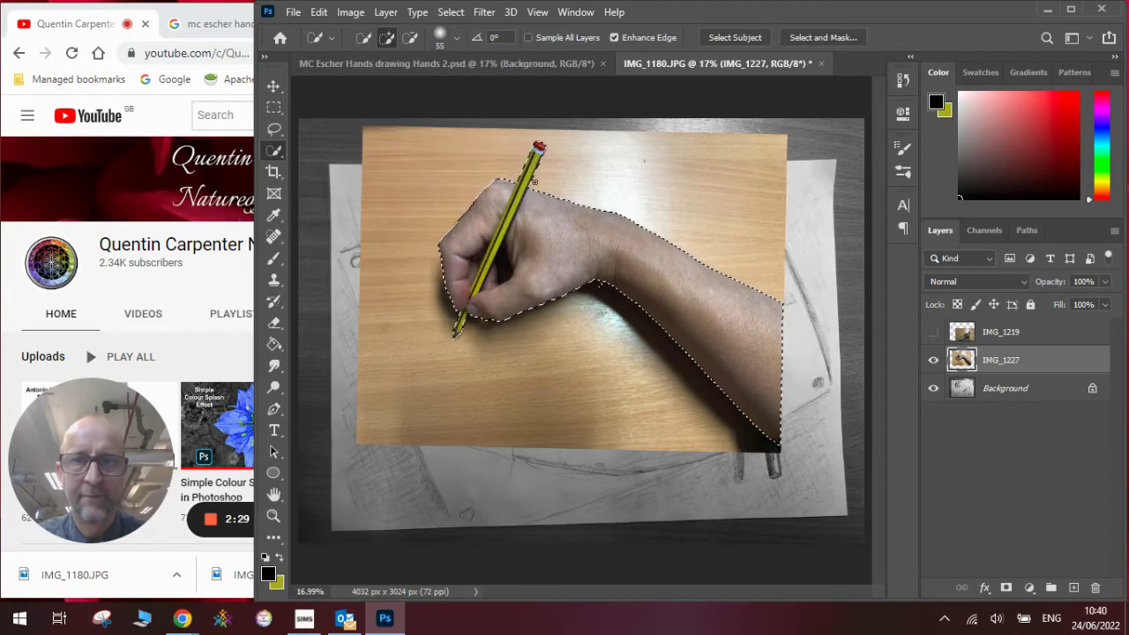
pyautogui.click(459, 35)
pyautogui.click(456, 83)
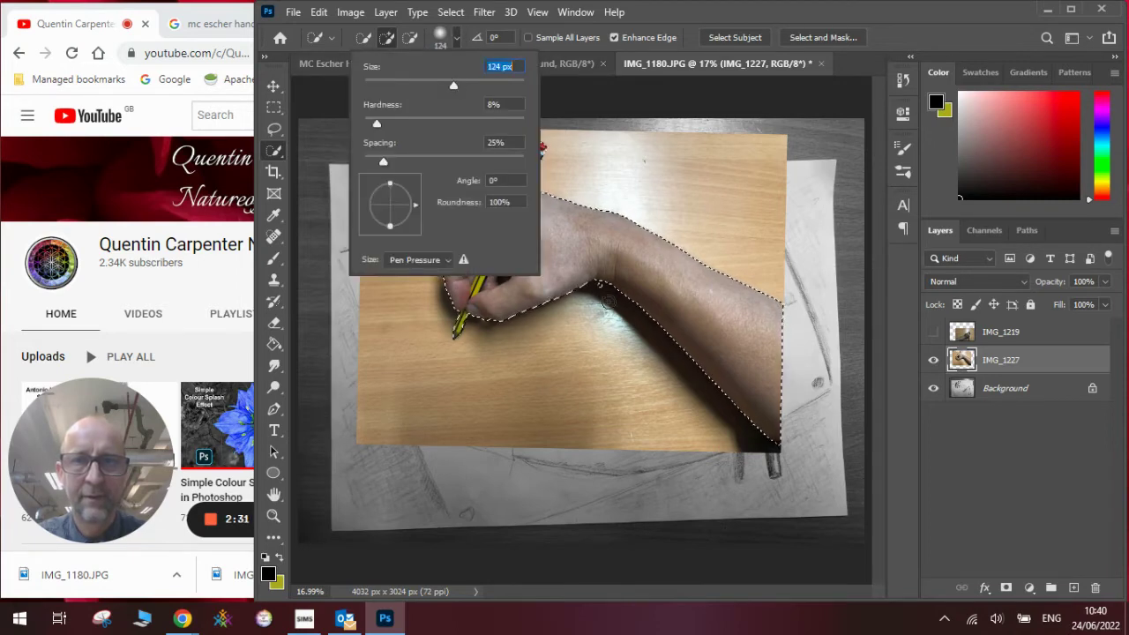
pyautogui.click(599, 282)
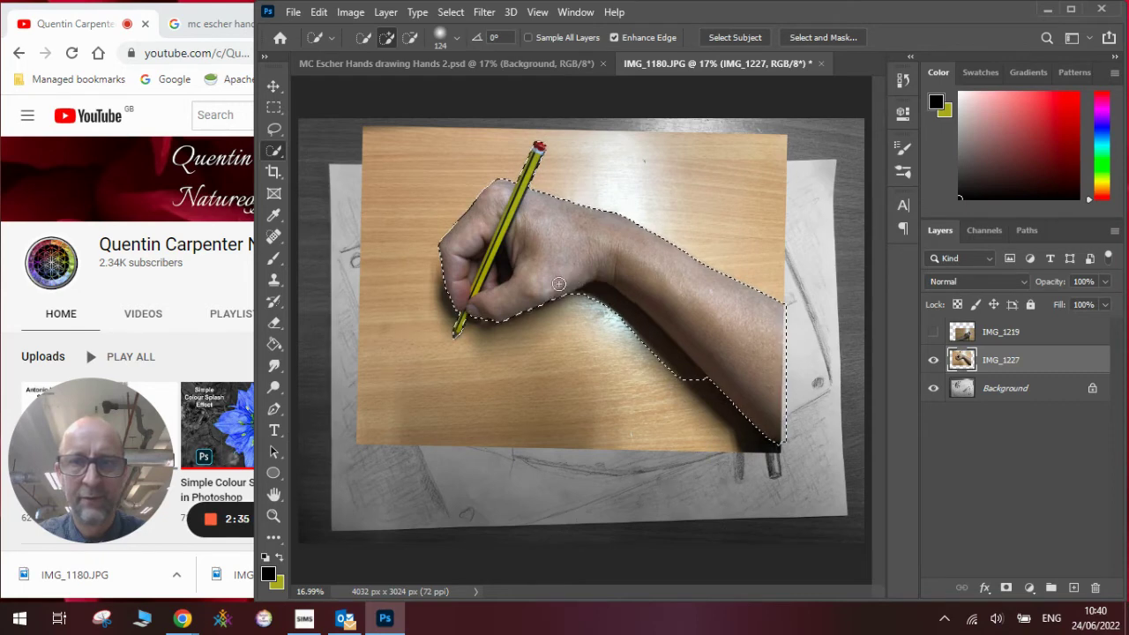
pyautogui.moveTo(474, 312); pyautogui.dragTo(461, 318)
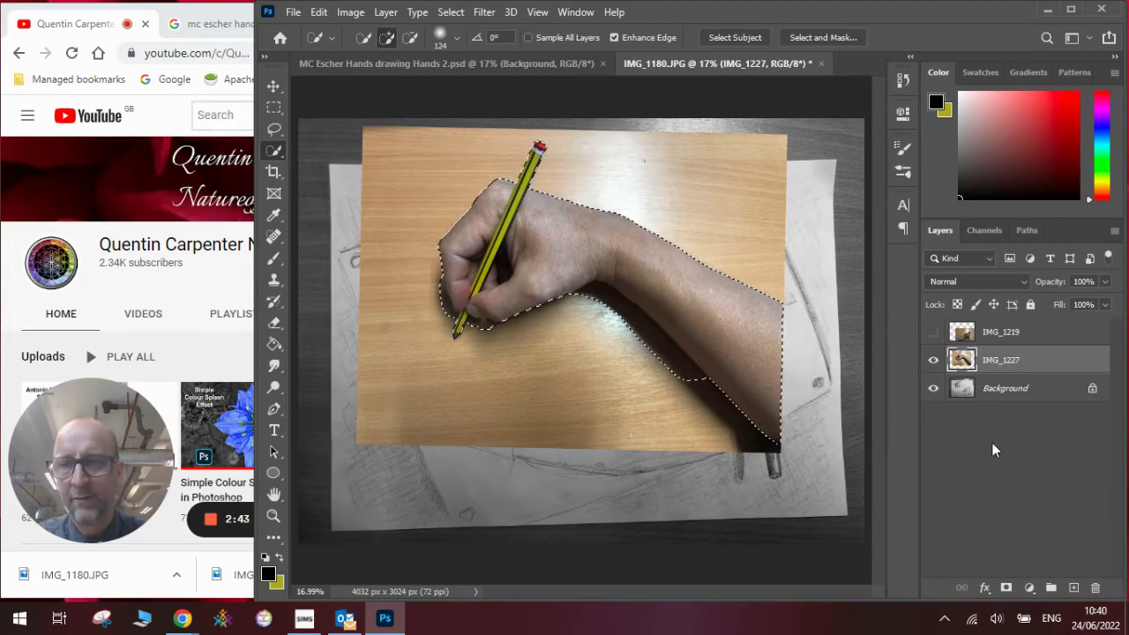
# Add a layer mask to IMG_1227 and rotate the hand to match the drawn hand
pyautogui.click(1006, 587)
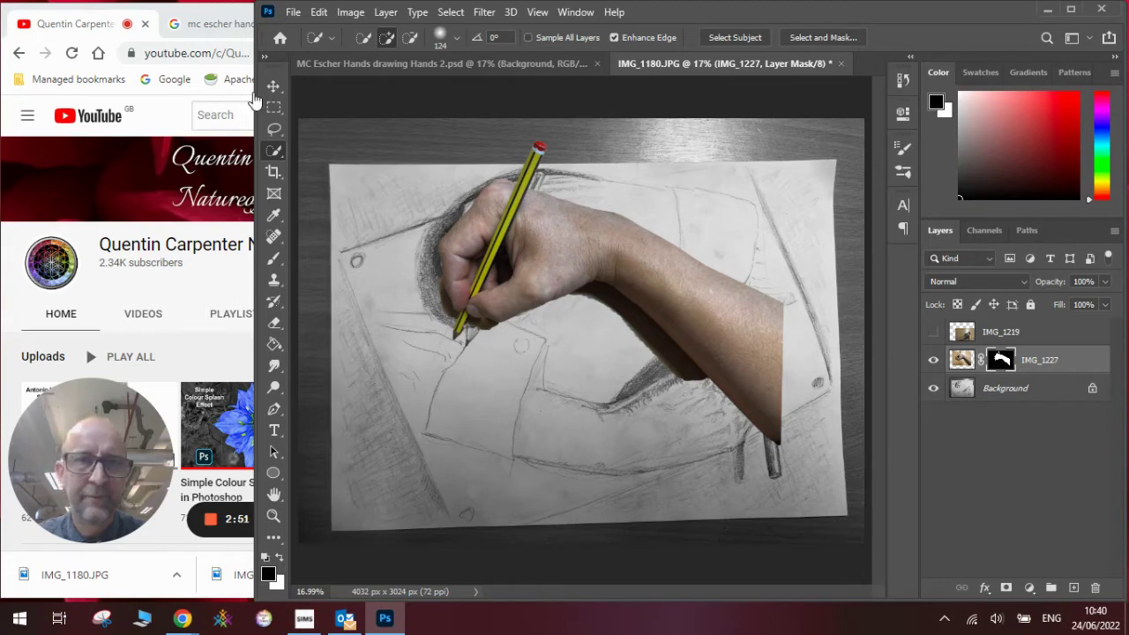
pyautogui.click(282, 89)
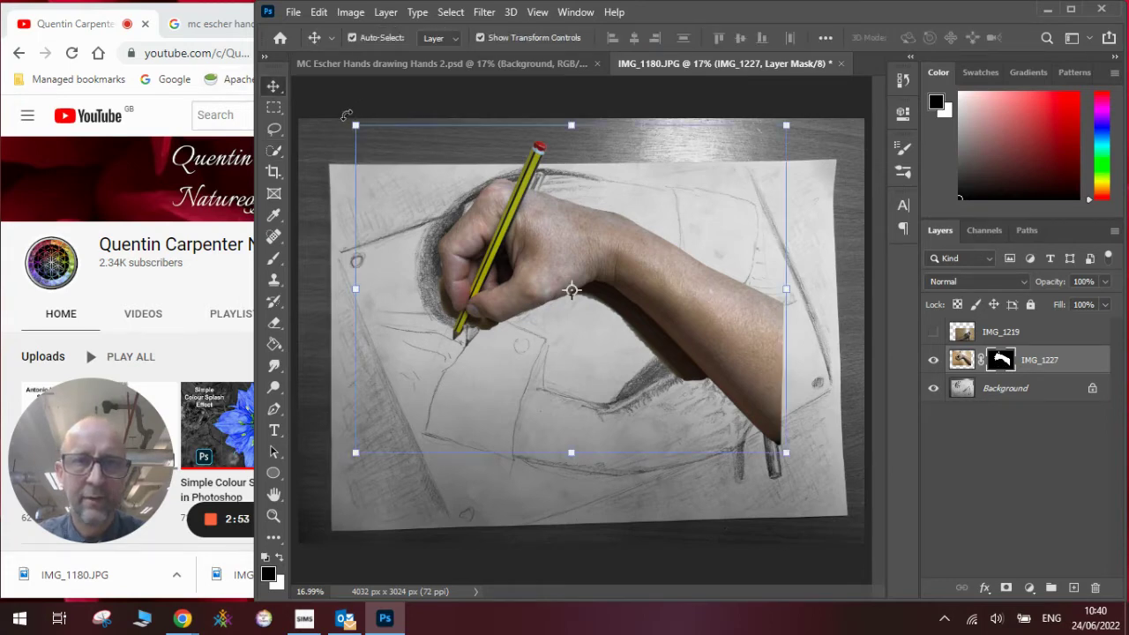
pyautogui.moveTo(348, 113); pyautogui.dragTo(307, 188)
pyautogui.moveTo(464, 230); pyautogui.dragTo(482, 207)
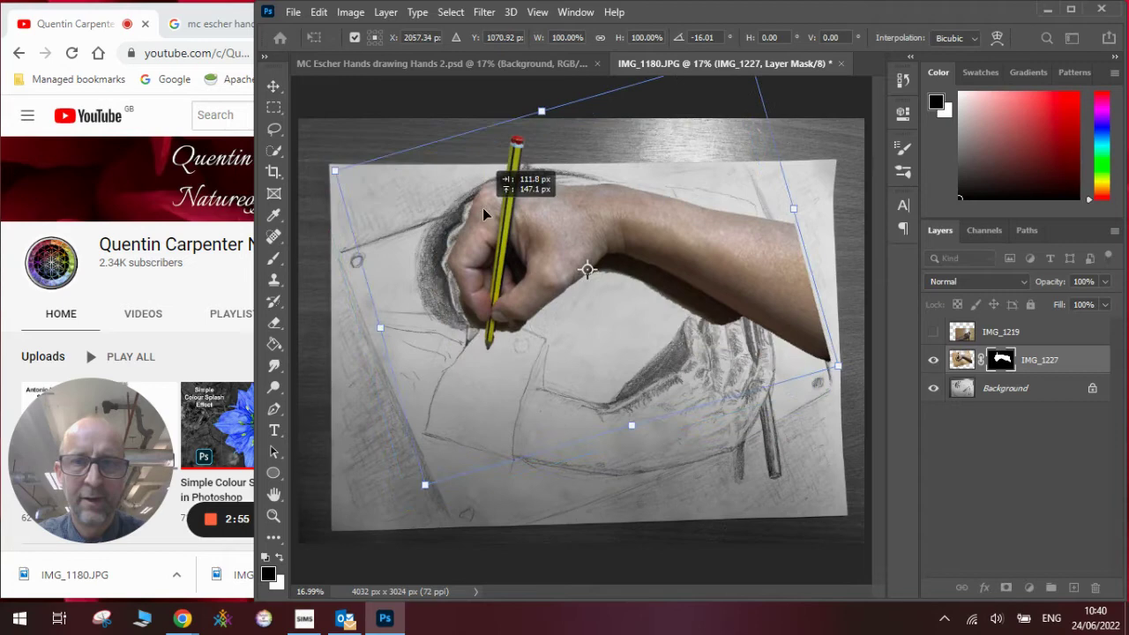
pyautogui.moveTo(700, 449); pyautogui.dragTo(674, 462)
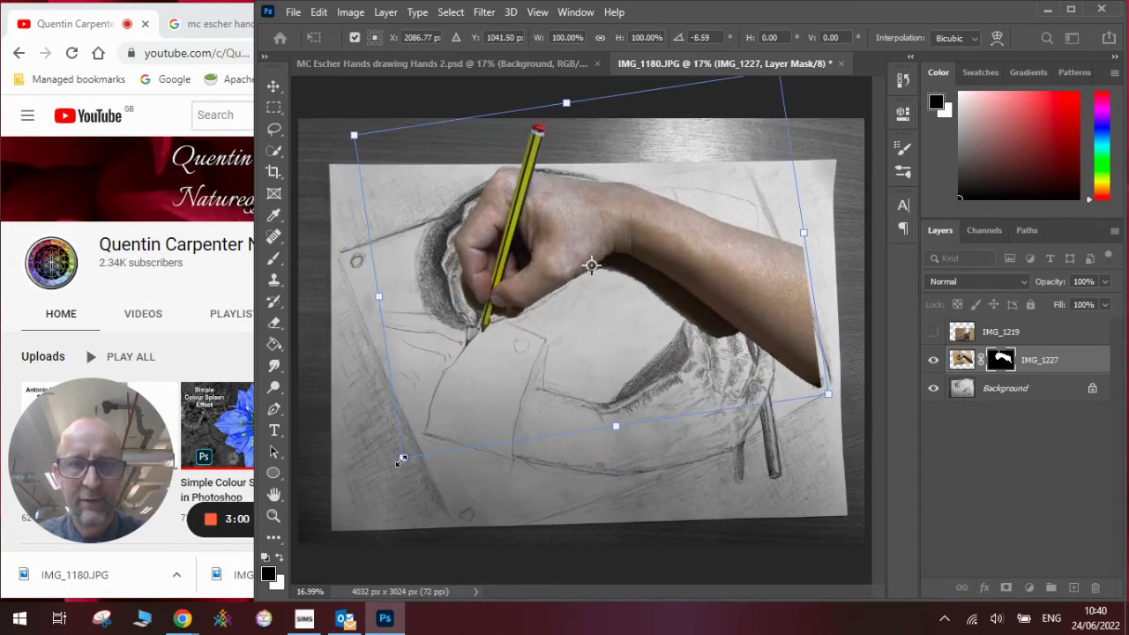
# Enlarge the hand to about 108%, position it over the drawing, and show IMG_1219
pyautogui.moveTo(401, 457); pyautogui.dragTo(382, 472)
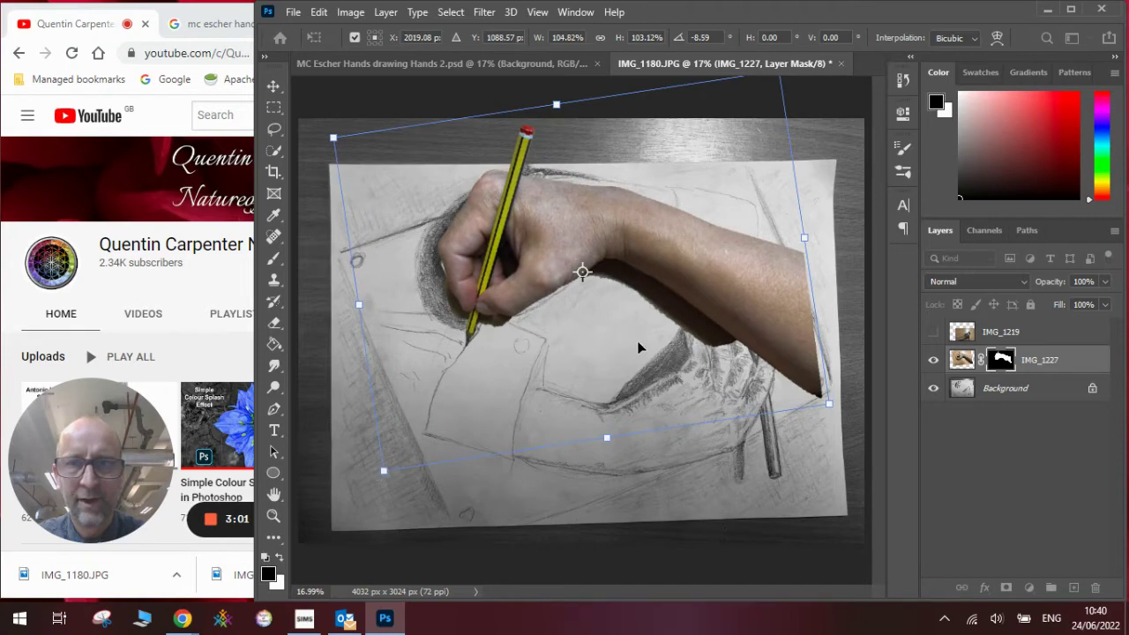
pyautogui.moveTo(639, 346); pyautogui.dragTo(645, 344)
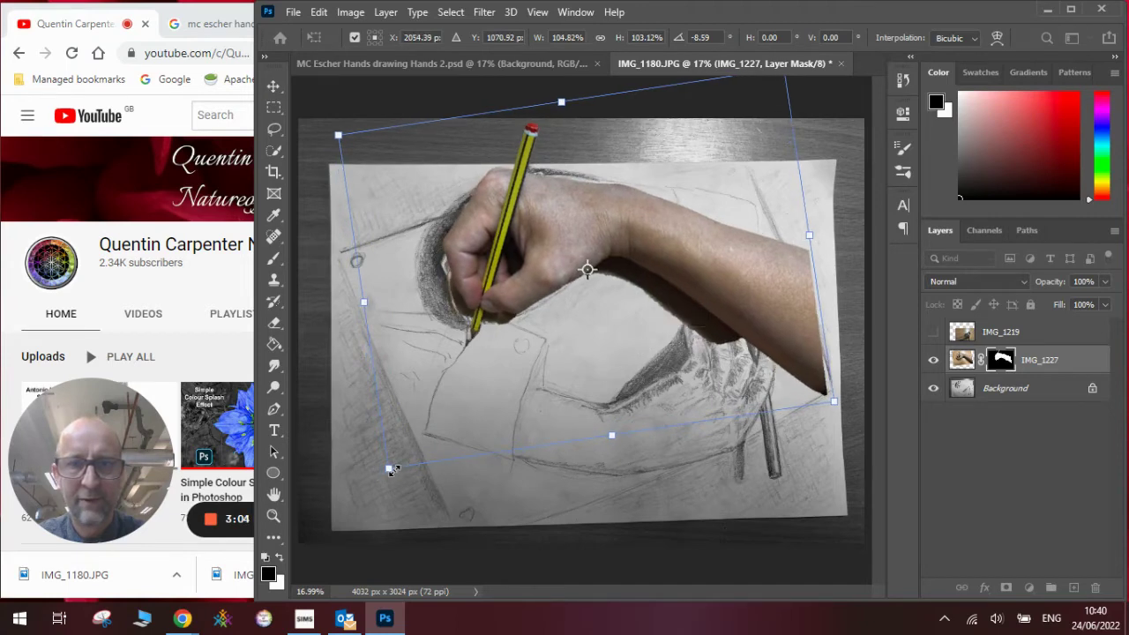
pyautogui.moveTo(392, 470); pyautogui.dragTo(381, 476)
pyautogui.moveTo(486, 398); pyautogui.dragTo(503, 376)
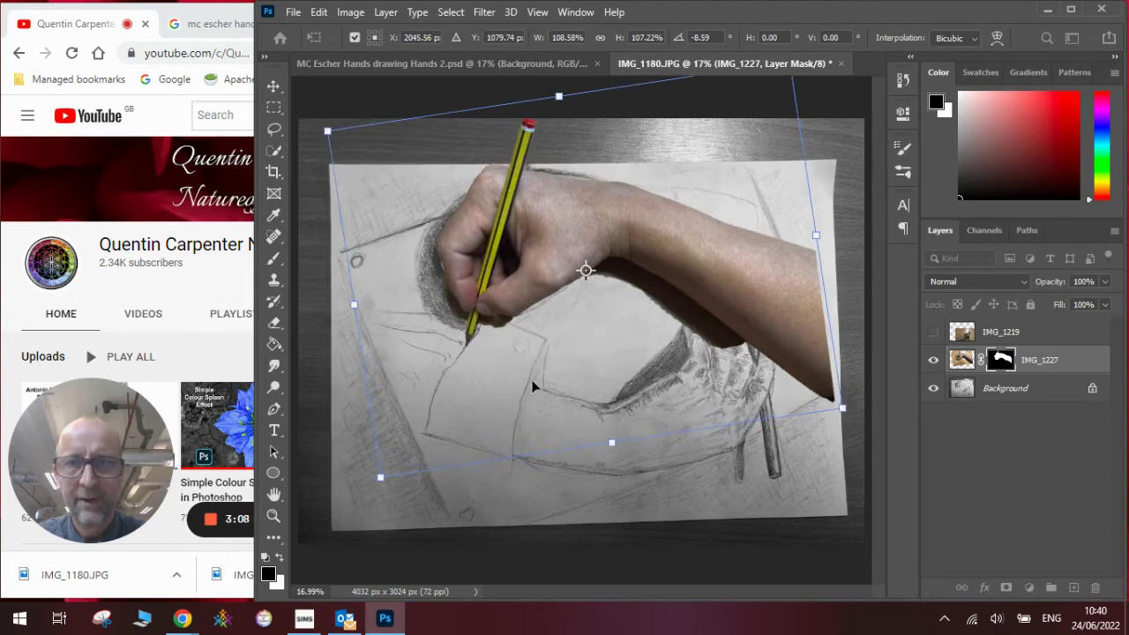
pyautogui.press('Return')
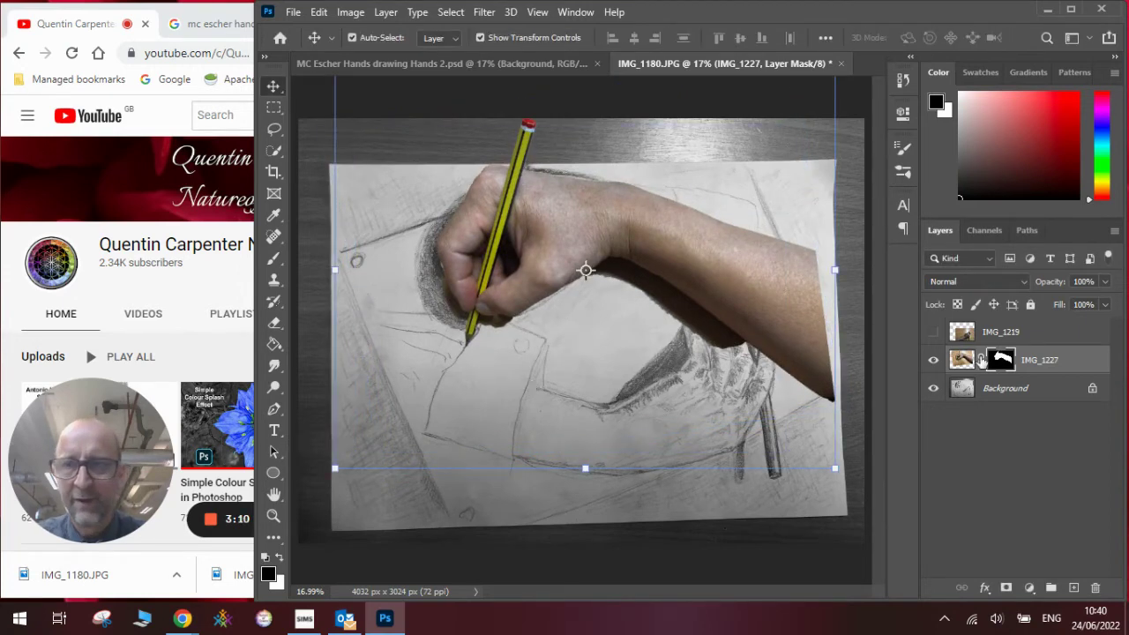
pyautogui.click(997, 338)
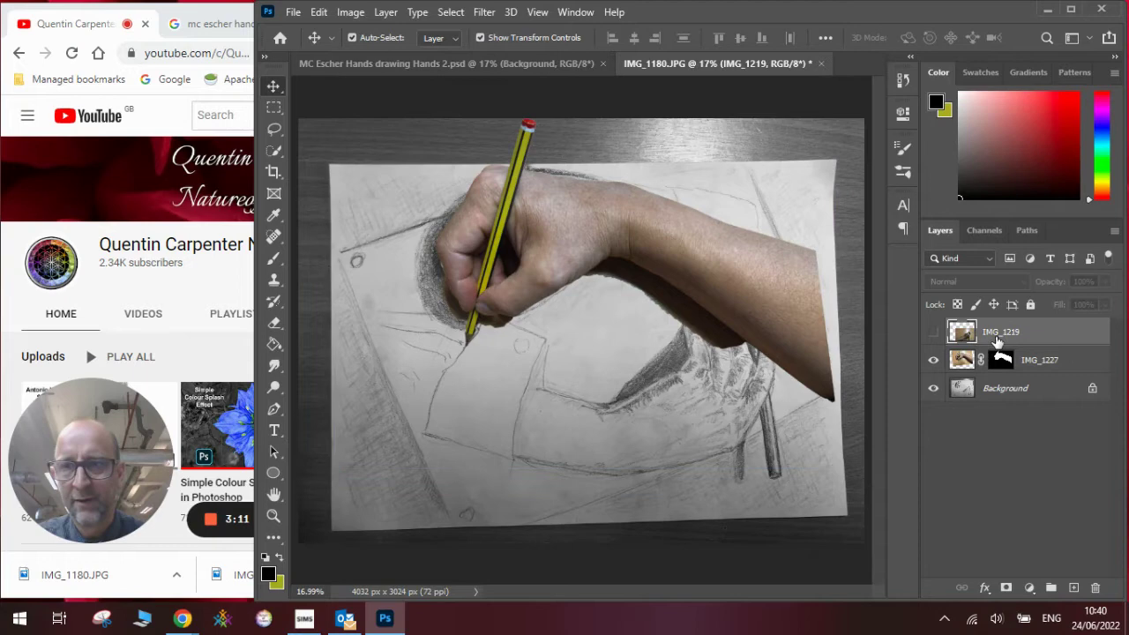
pyautogui.click(935, 331)
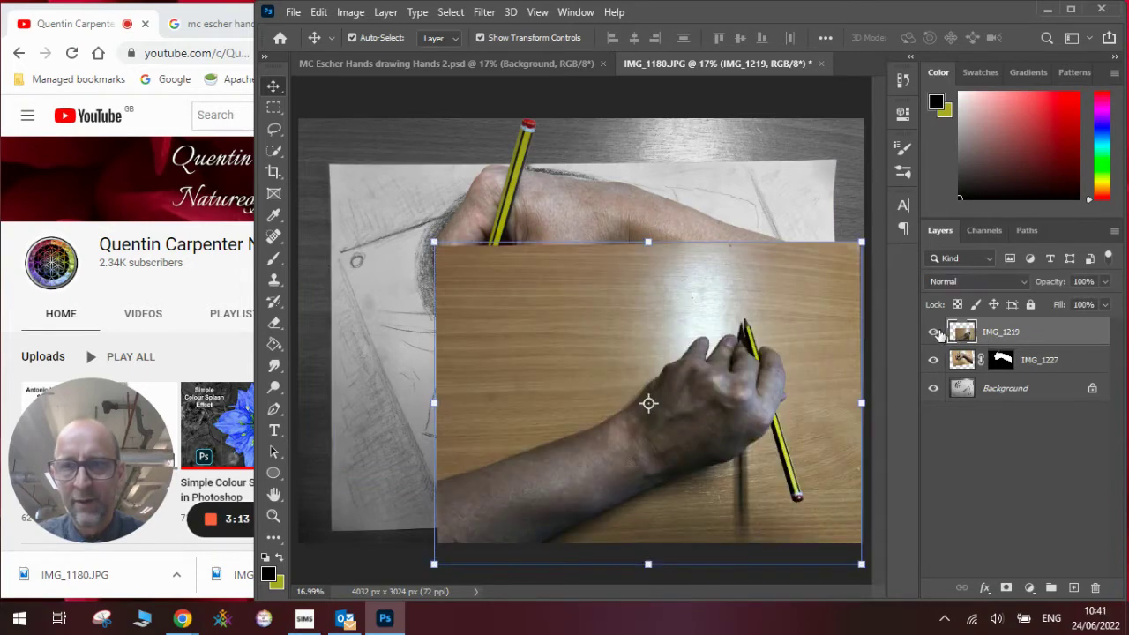
# Select Subject on IMG_1219, then refine with an 82 px Quick Selection brush, adding and subtracting
pyautogui.click(450, 12)
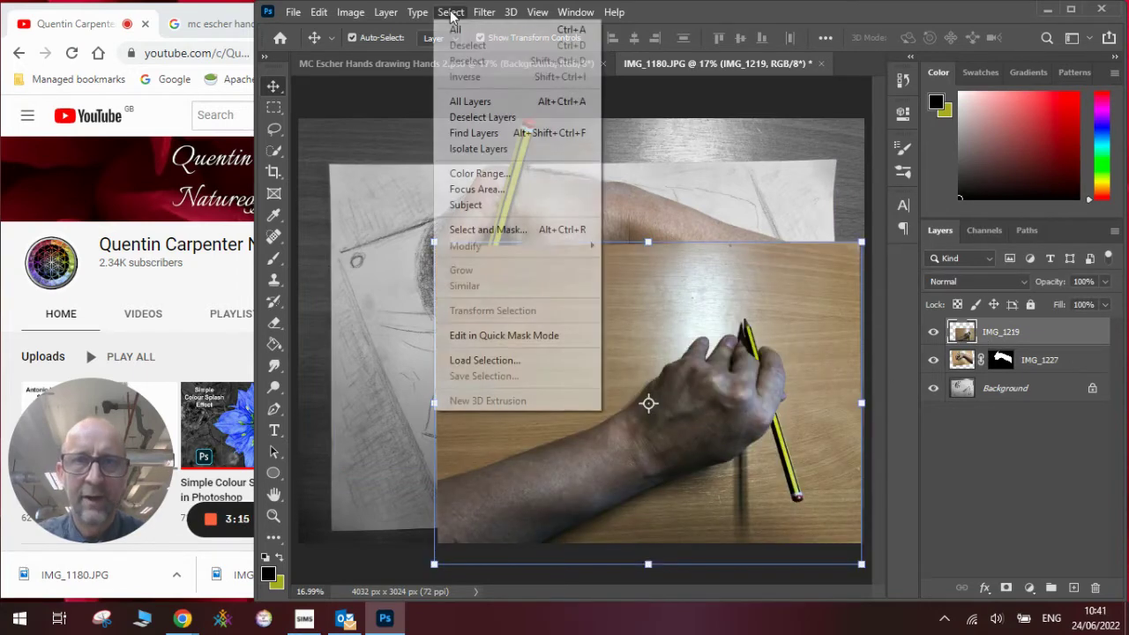
pyautogui.click(477, 204)
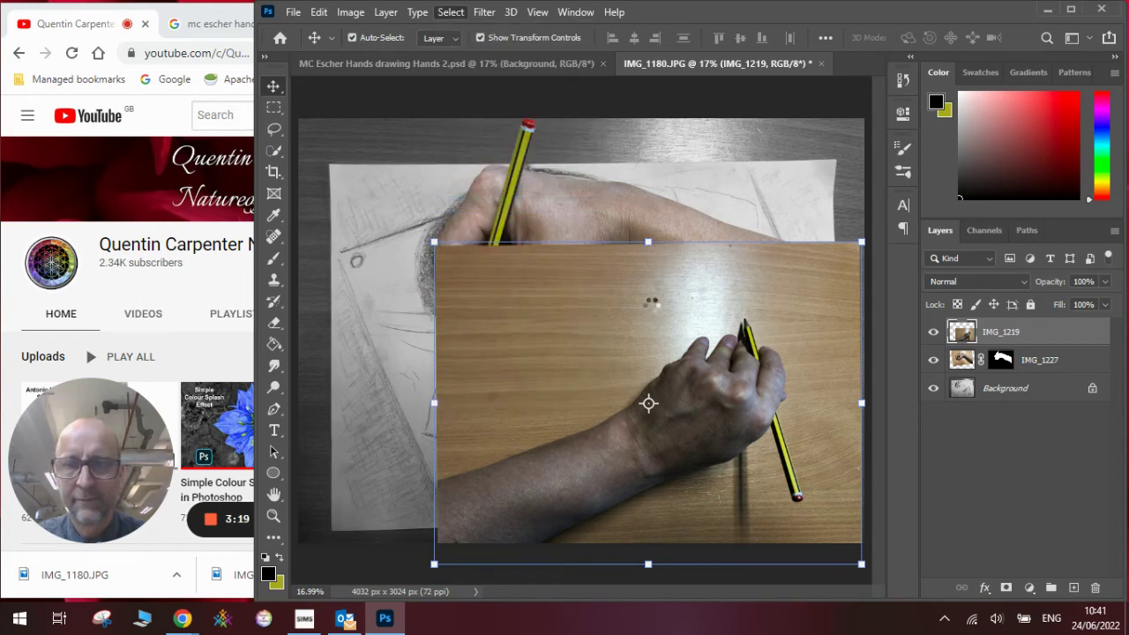
pyautogui.hotkey('ctrl', 'shift', 'd')
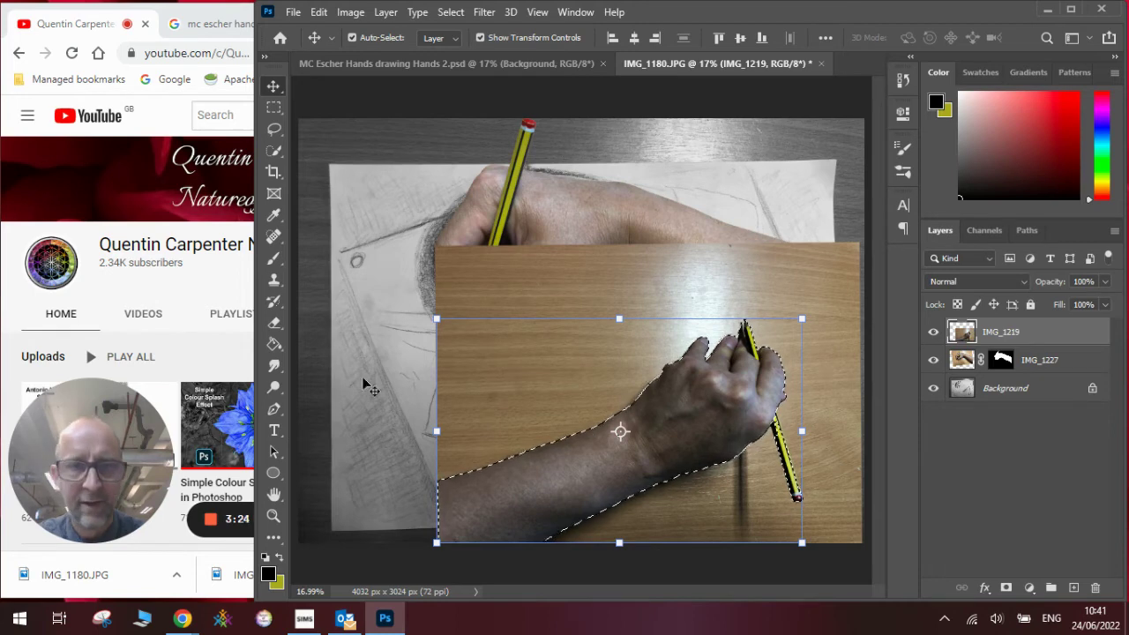
pyautogui.click(275, 150)
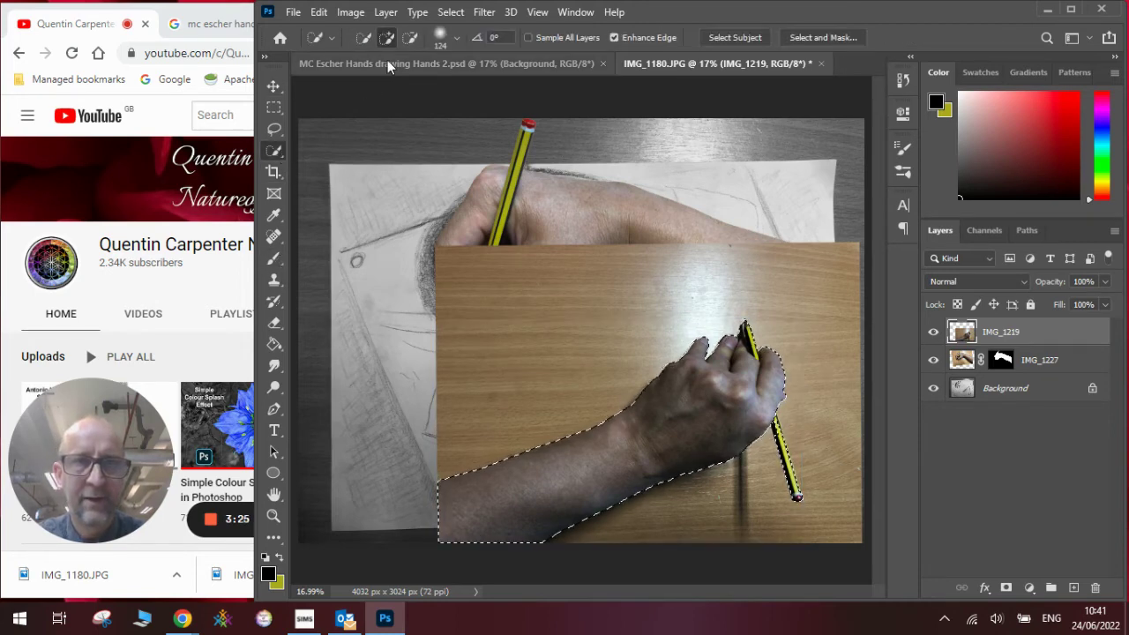
pyautogui.click(457, 38)
pyautogui.moveTo(453, 85); pyautogui.dragTo(429, 85)
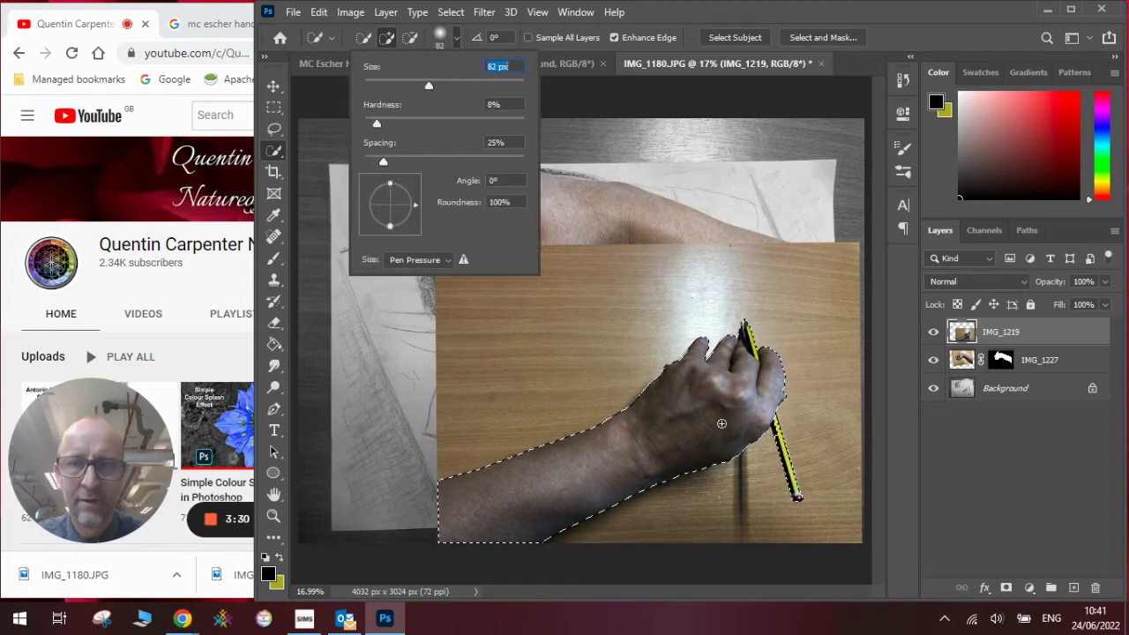
pyautogui.click(774, 427)
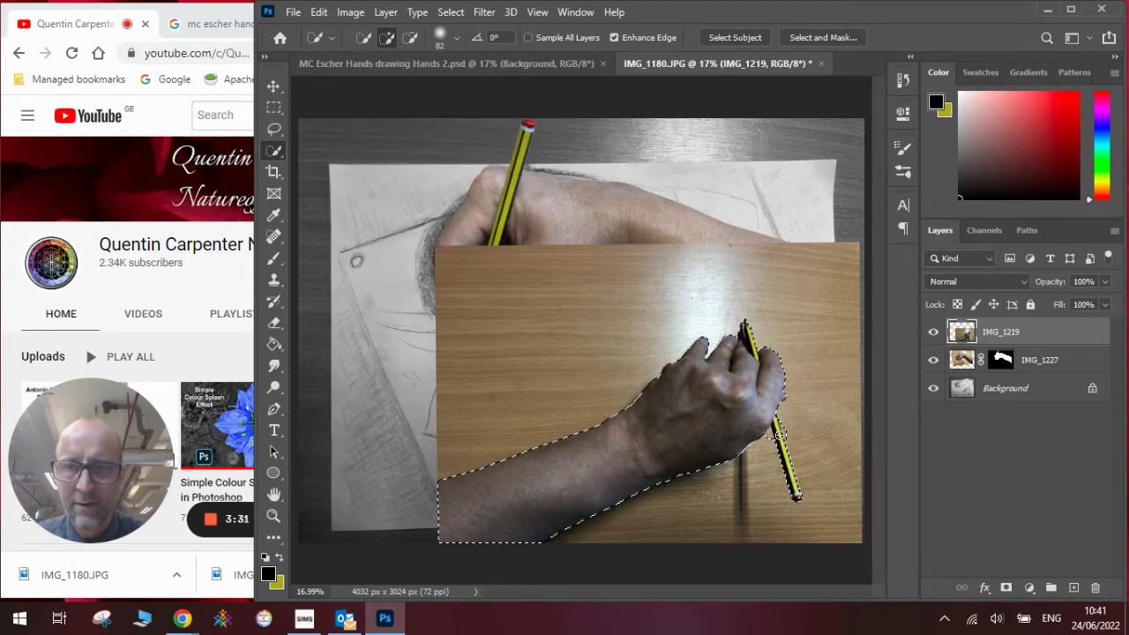
pyautogui.click(409, 38)
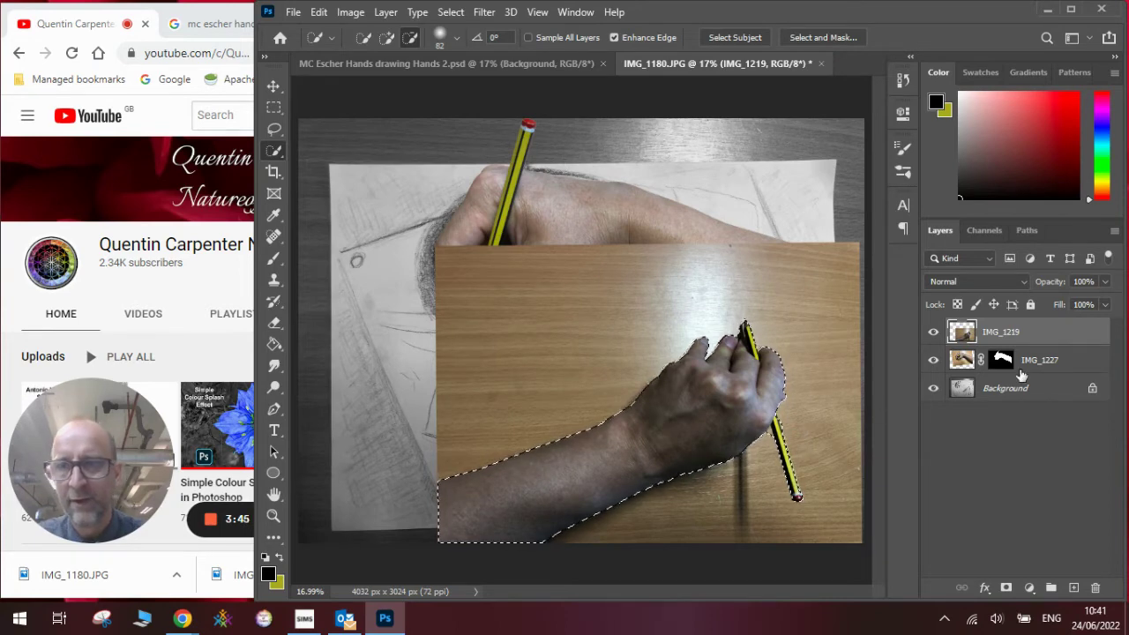
# Mask IMG_1219 to its arm and rotate it about 8.5° onto the lower drawn hand
pyautogui.click(1005, 588)
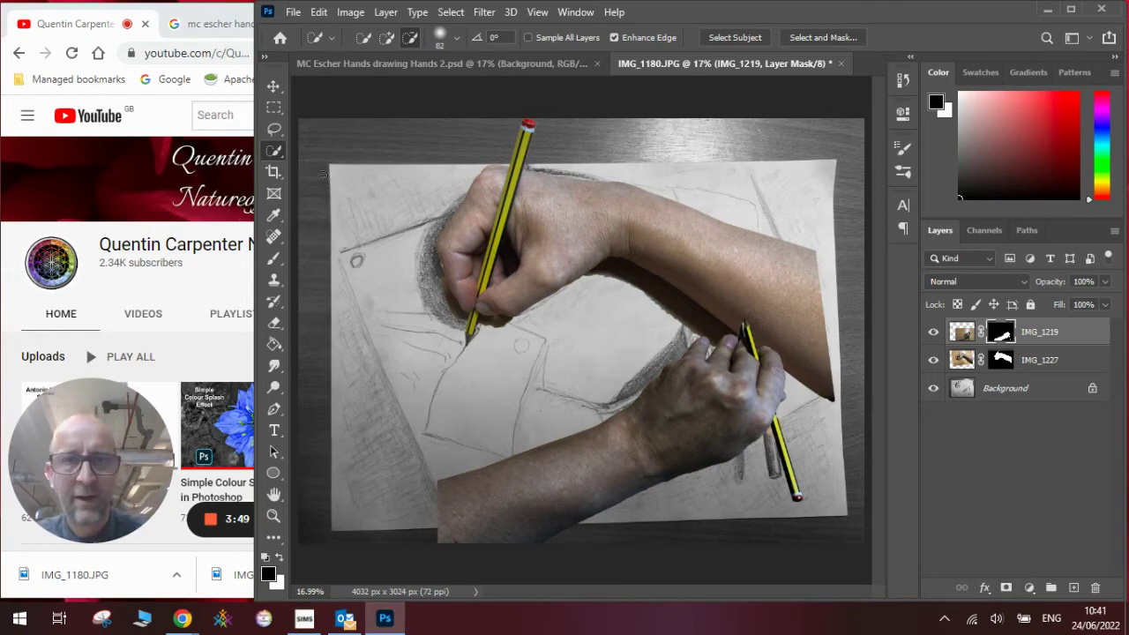
pyautogui.click(273, 86)
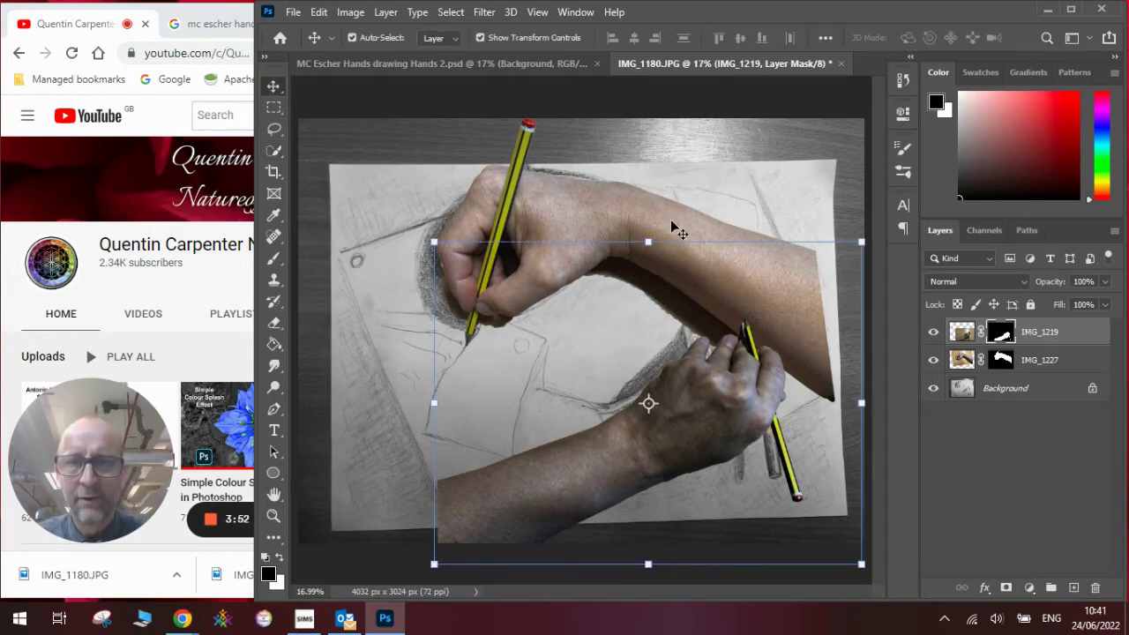
pyautogui.moveTo(632, 226); pyautogui.dragTo(675, 228)
pyautogui.moveTo(663, 357)
pyautogui.mouseDown()
pyautogui.moveTo(622, 361)
pyautogui.moveTo(646, 344)
pyautogui.mouseUp()
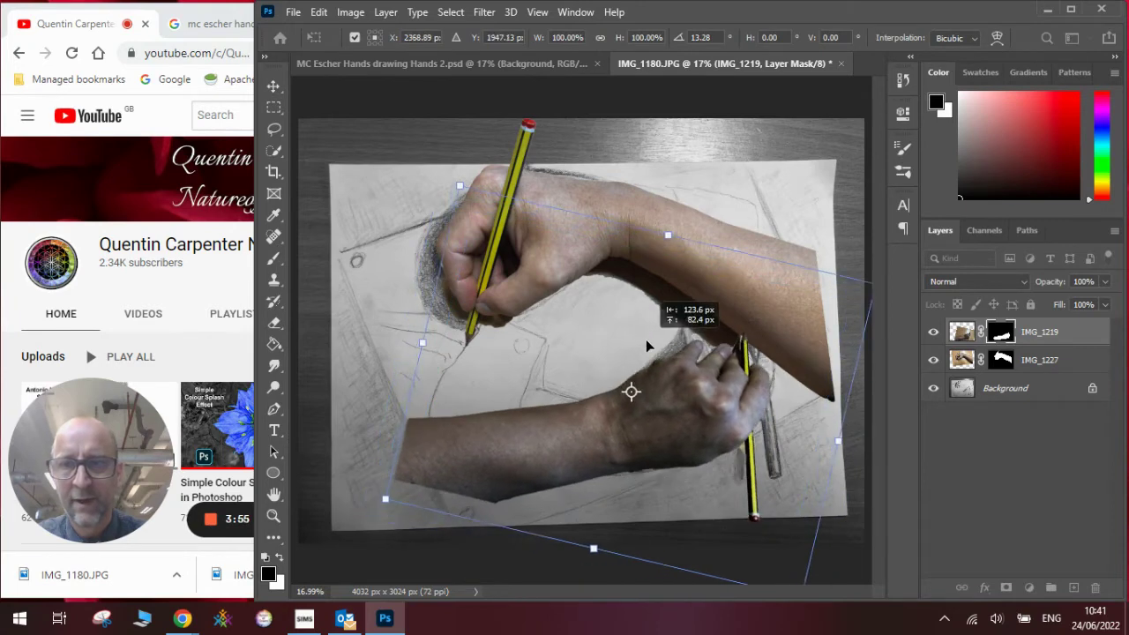
pyautogui.moveTo(835, 247); pyautogui.dragTo(808, 225)
pyautogui.moveTo(749, 333)
pyautogui.mouseDown()
pyautogui.moveTo(756, 343)
pyautogui.moveTo(759, 331)
pyautogui.mouseUp()
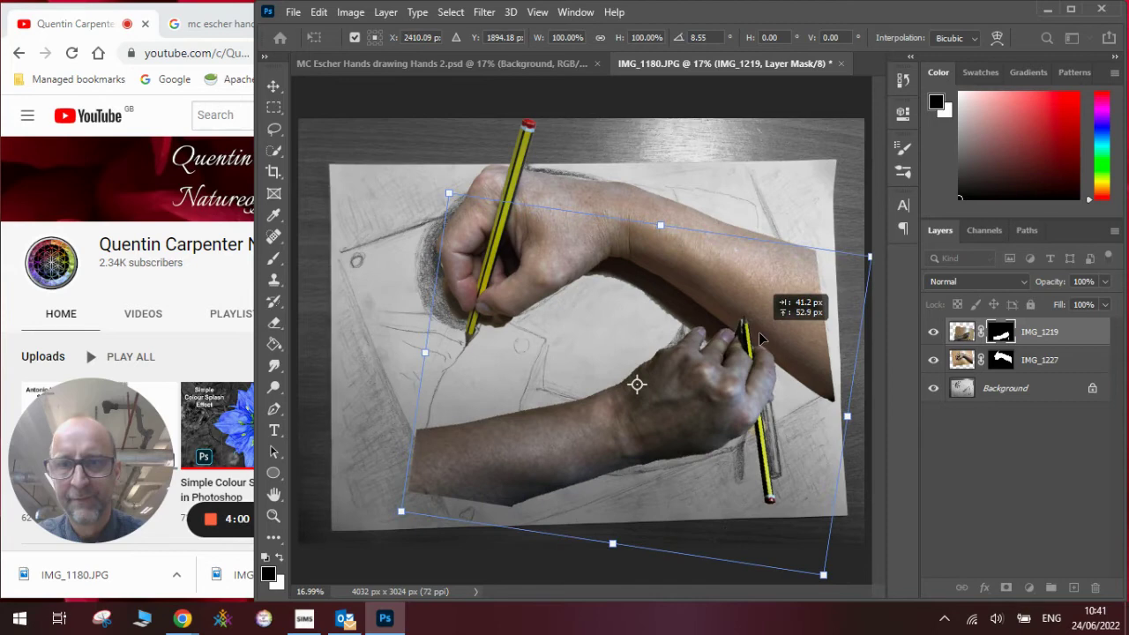
pyautogui.press('Return')
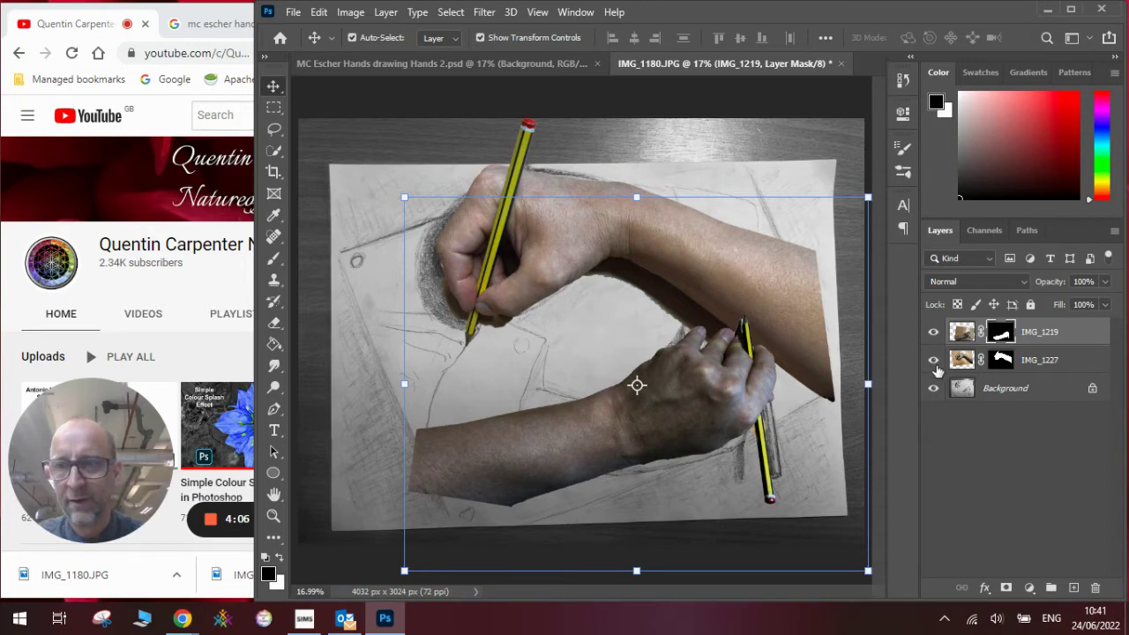
# Hide IMG_1219 and set the Brush tool to Soft Round at 1102 px
pyautogui.click(933, 334)
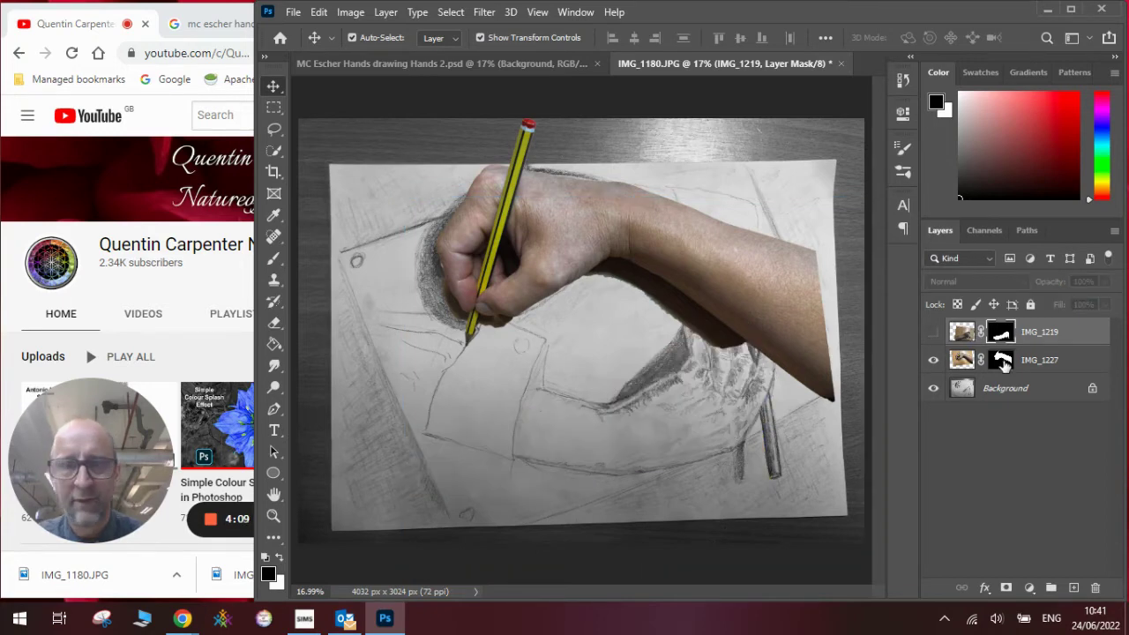
pyautogui.click(274, 258)
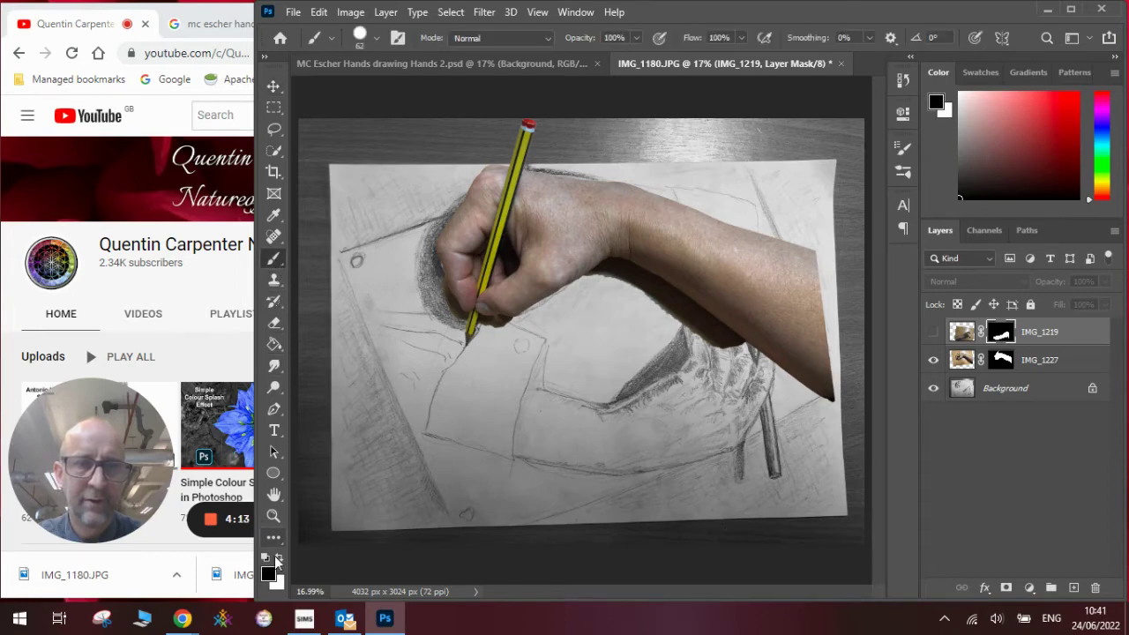
pyautogui.click(376, 38)
pyautogui.click(328, 213)
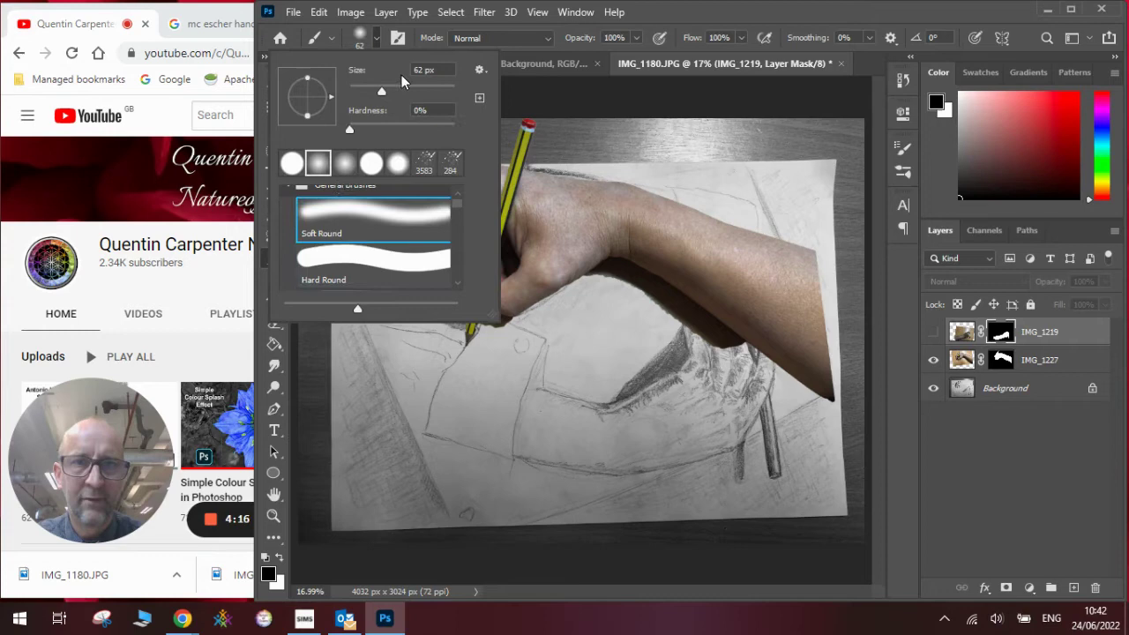
pyautogui.moveTo(406, 90); pyautogui.dragTo(446, 95)
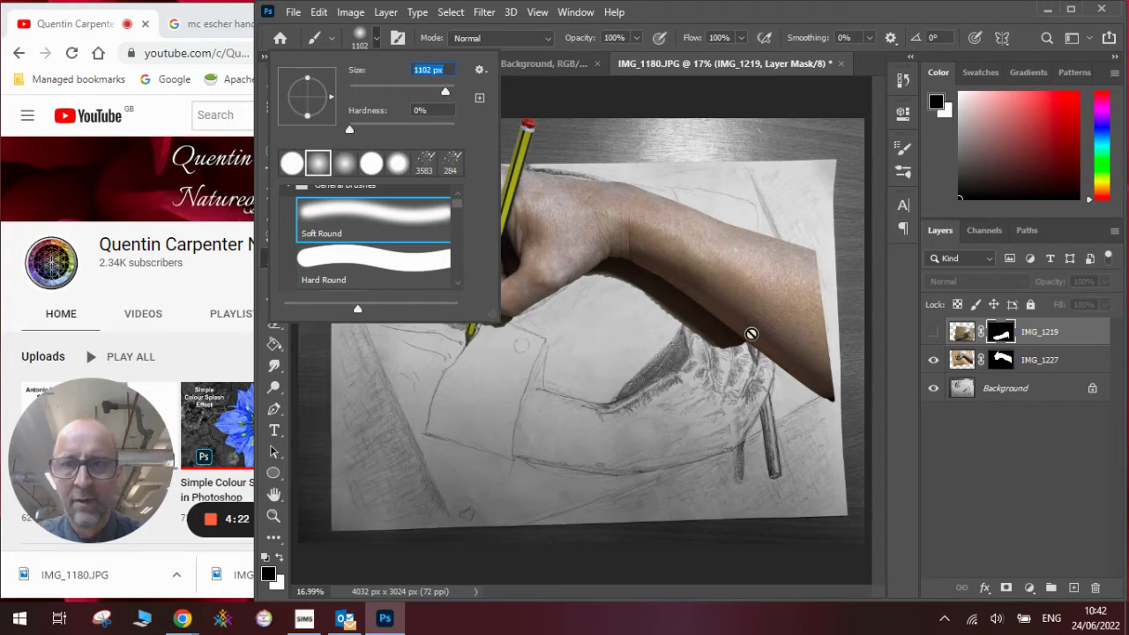
pyautogui.click(963, 332)
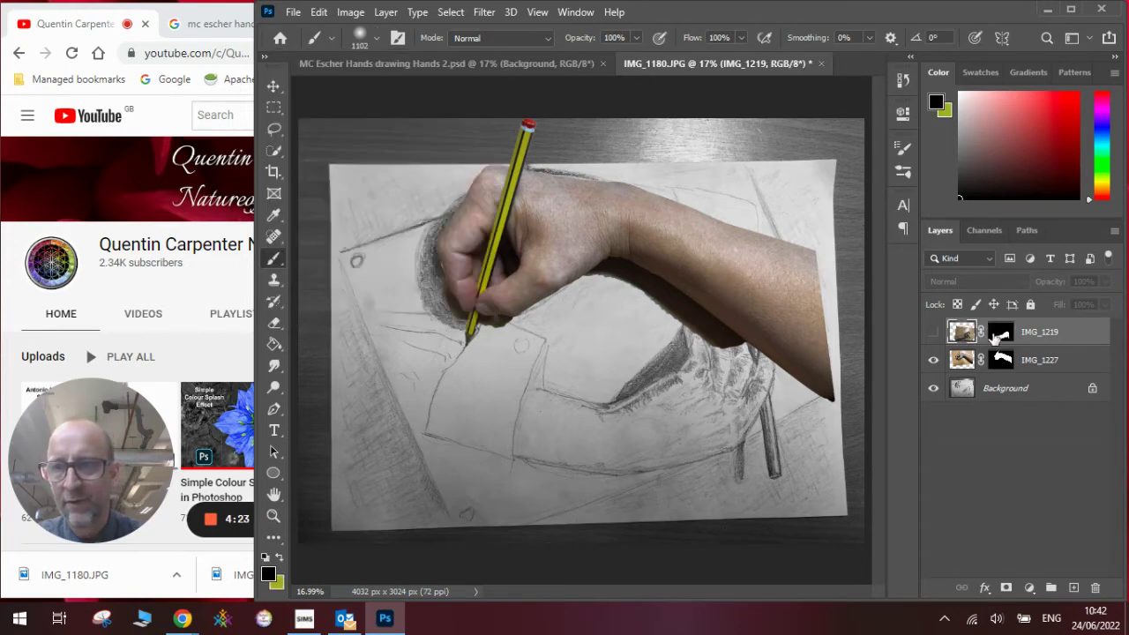
# Leave the second hand hidden and target IMG_1227's layer mask
pyautogui.click(999, 336)
pyautogui.click(932, 331)
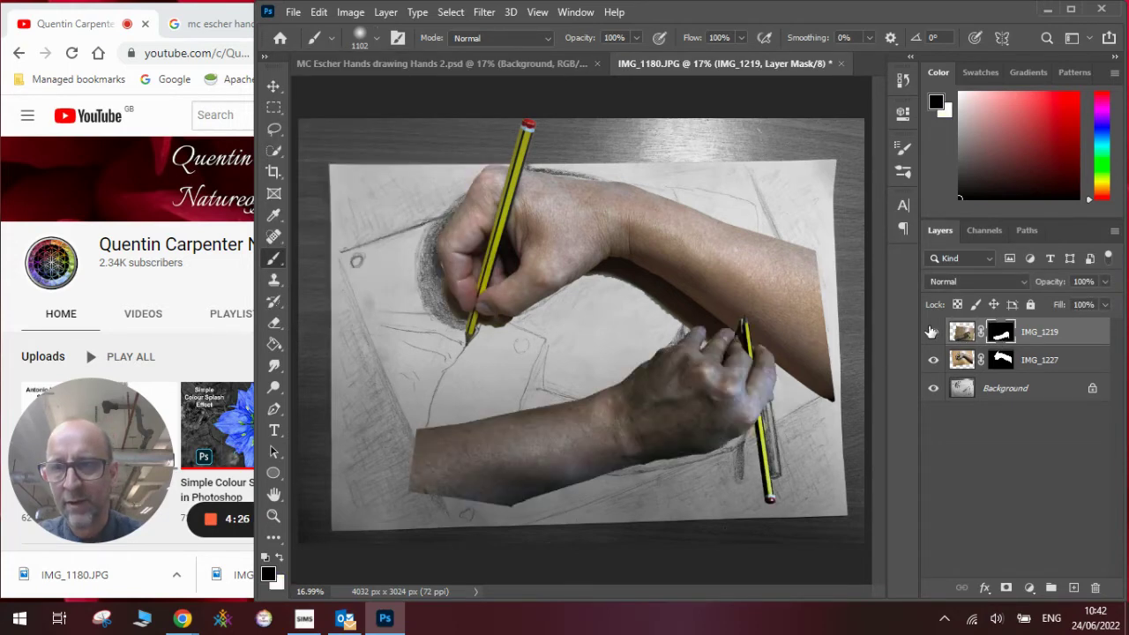
pyautogui.click(932, 331)
pyautogui.click(1000, 359)
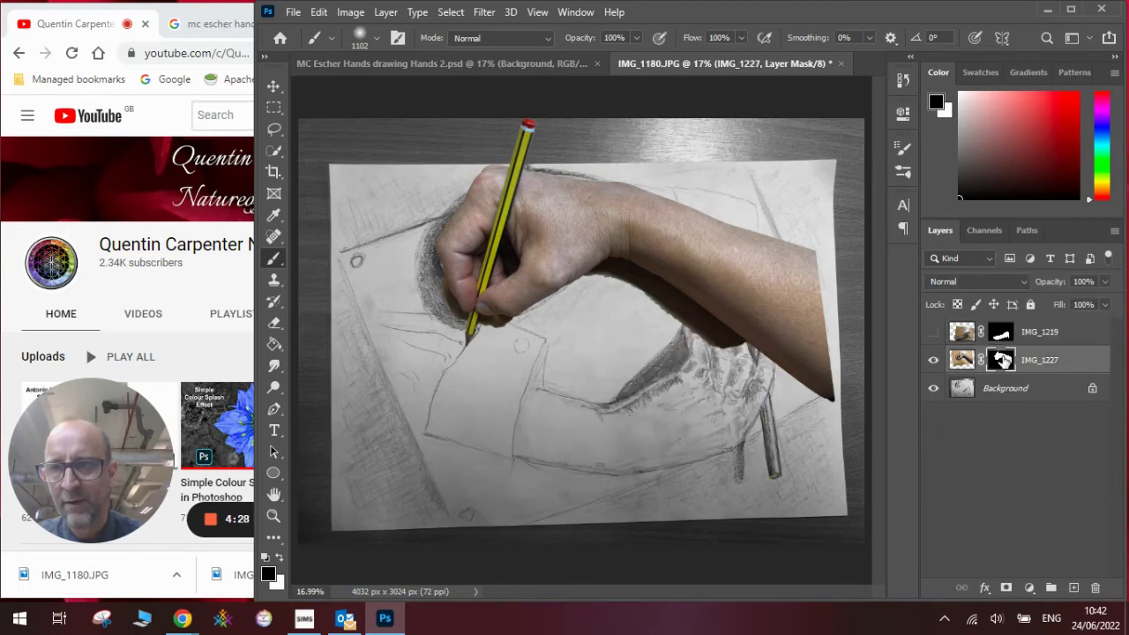
# Paint black on IMG_1227's mask to fade the lower arm and wrist, using a 136 px brush
pyautogui.moveTo(779, 373)
pyautogui.mouseDown()
pyautogui.moveTo(800, 393)
pyautogui.moveTo(812, 380)
pyautogui.moveTo(826, 388)
pyautogui.moveTo(837, 251)
pyautogui.moveTo(809, 355)
pyautogui.moveTo(759, 388)
pyautogui.moveTo(775, 391)
pyautogui.moveTo(719, 401)
pyautogui.moveTo(744, 392)
pyautogui.moveTo(788, 277)
pyautogui.moveTo(749, 186)
pyautogui.moveTo(708, 162)
pyautogui.moveTo(750, 218)
pyautogui.moveTo(754, 258)
pyautogui.moveTo(725, 352)
pyautogui.moveTo(748, 335)
pyautogui.moveTo(737, 341)
pyautogui.moveTo(739, 305)
pyautogui.moveTo(734, 333)
pyautogui.moveTo(629, 361)
pyautogui.mouseUp()
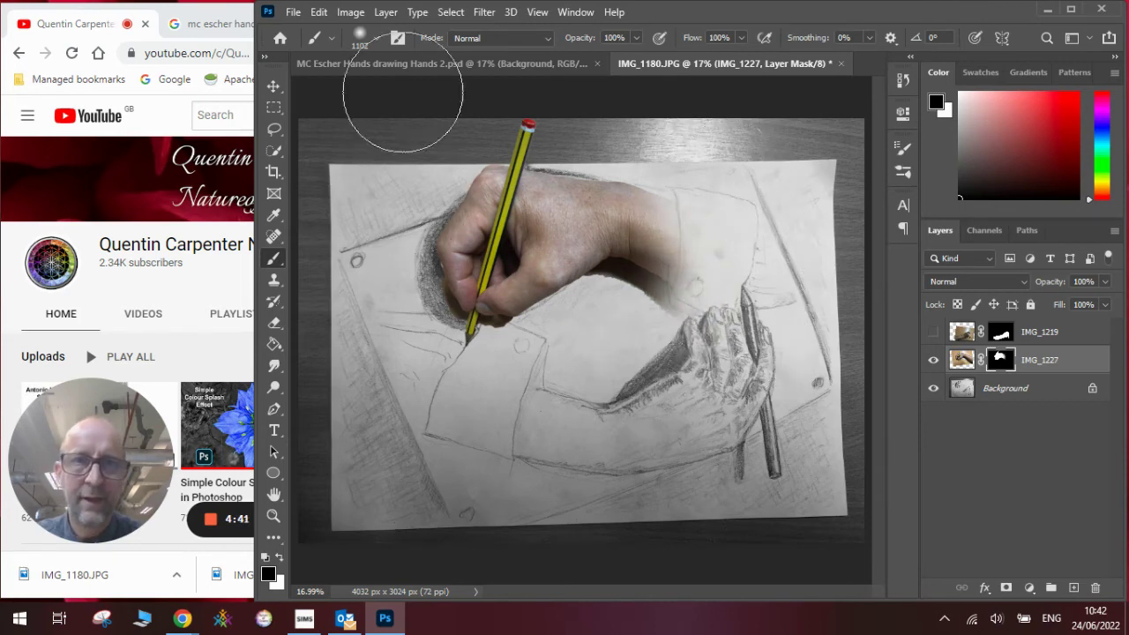
pyautogui.click(377, 39)
pyautogui.moveTo(381, 86); pyautogui.dragTo(411, 89)
pyautogui.click(668, 318)
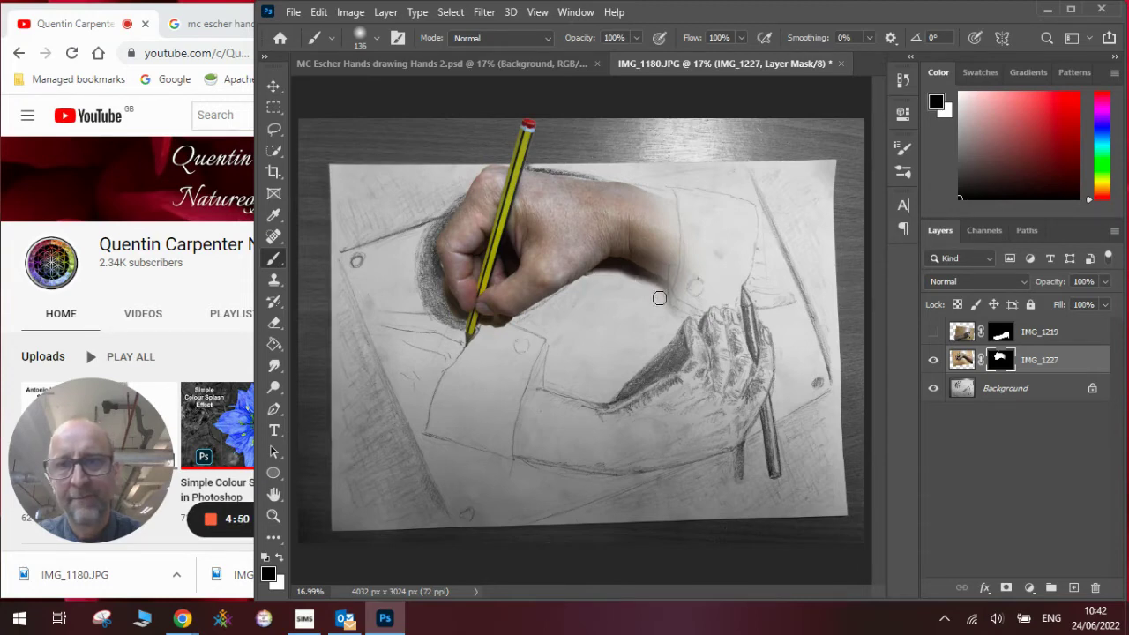
pyautogui.moveTo(614, 270)
pyautogui.mouseDown()
pyautogui.moveTo(670, 295)
pyautogui.moveTo(679, 284)
pyautogui.moveTo(657, 287)
pyautogui.moveTo(685, 275)
pyautogui.mouseUp()
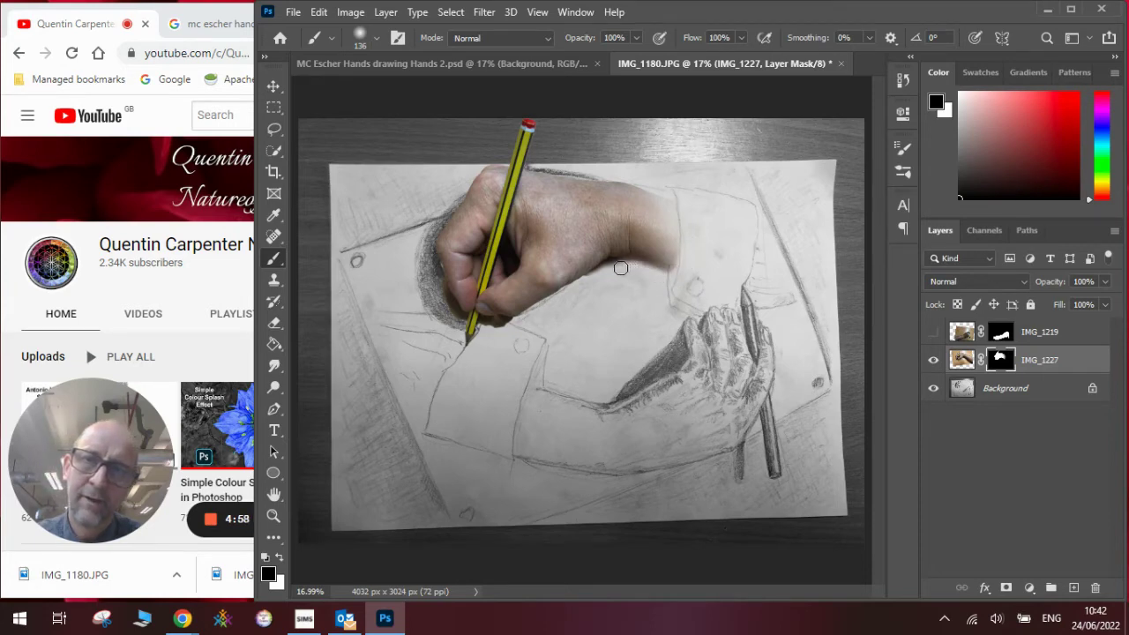
pyautogui.moveTo(632, 269); pyautogui.dragTo(674, 280)
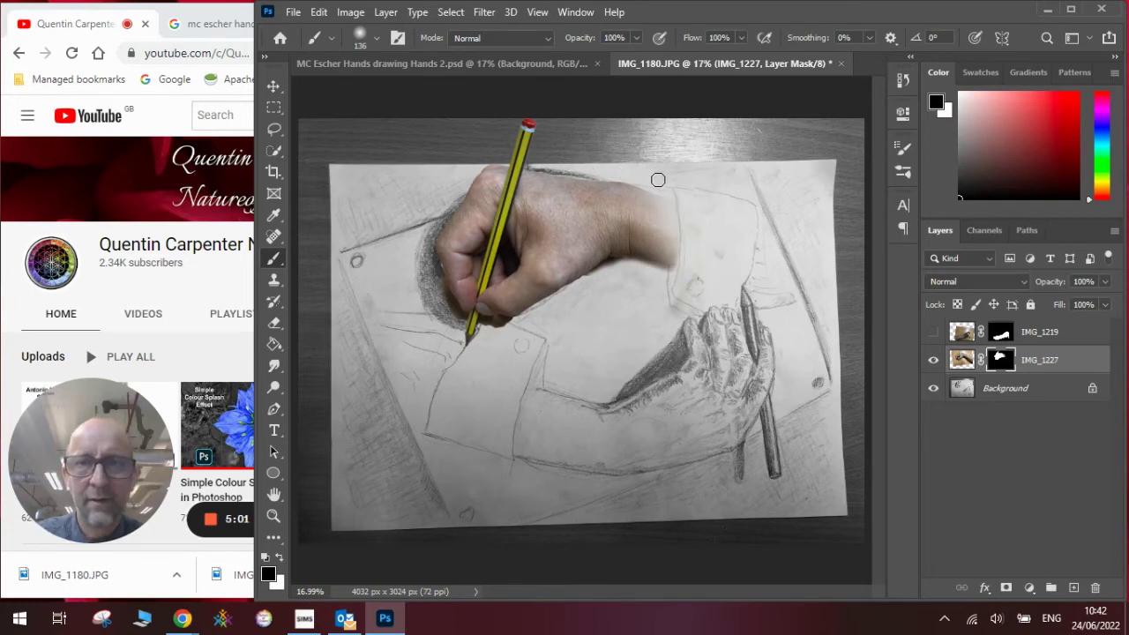
# Enlarge the Soft Round brush to 401 px
pyautogui.click(375, 40)
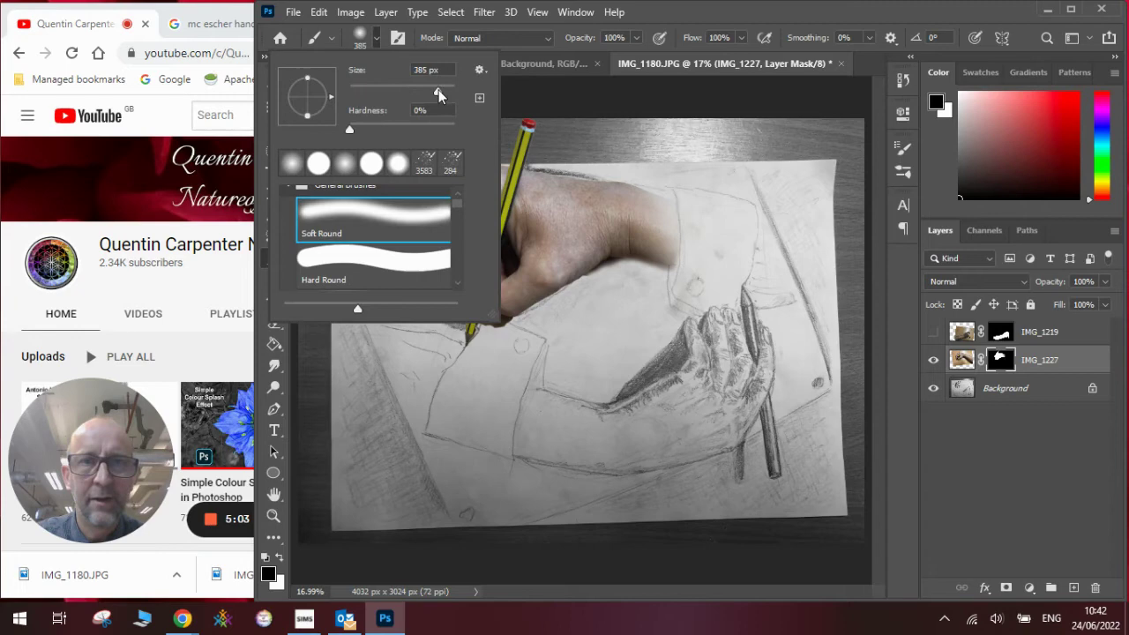
pyautogui.moveTo(438, 90); pyautogui.dragTo(442, 90)
pyautogui.click(684, 190)
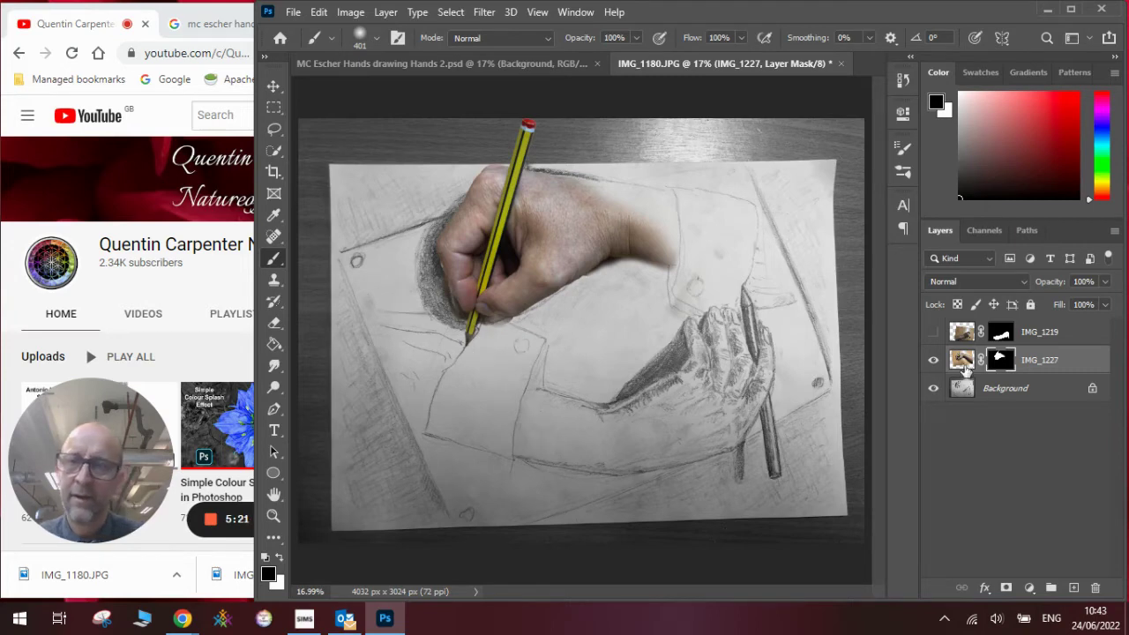
# Show IMG_1219 and fit it over the lower-right hand, tilted about -2.6° and scaled to roughly 104%
pyautogui.click(935, 333)
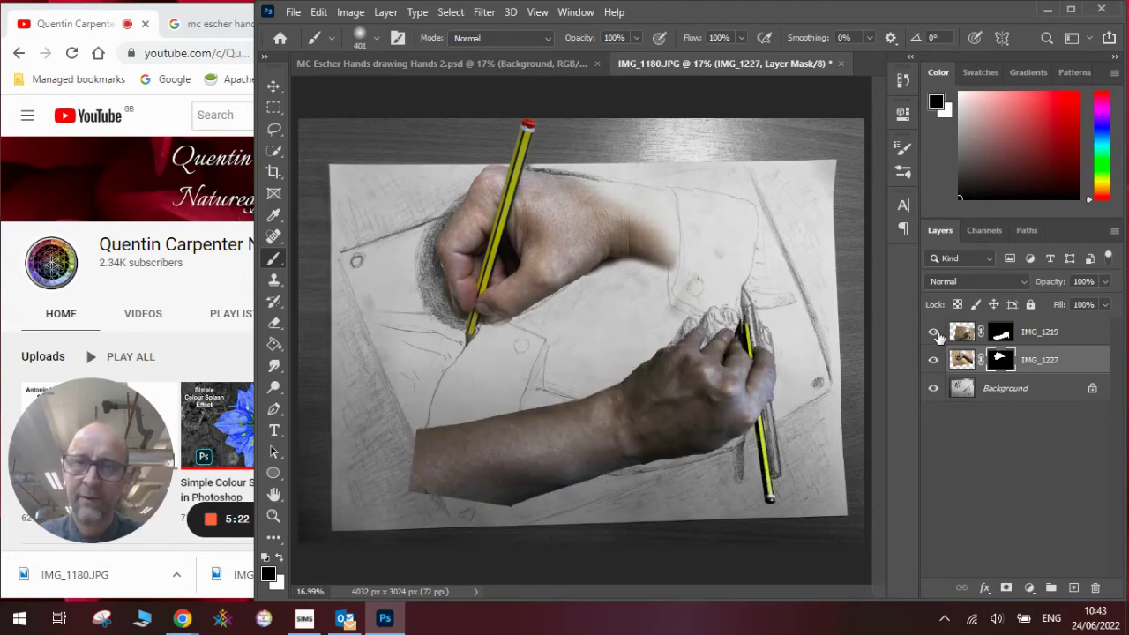
pyautogui.click(1027, 340)
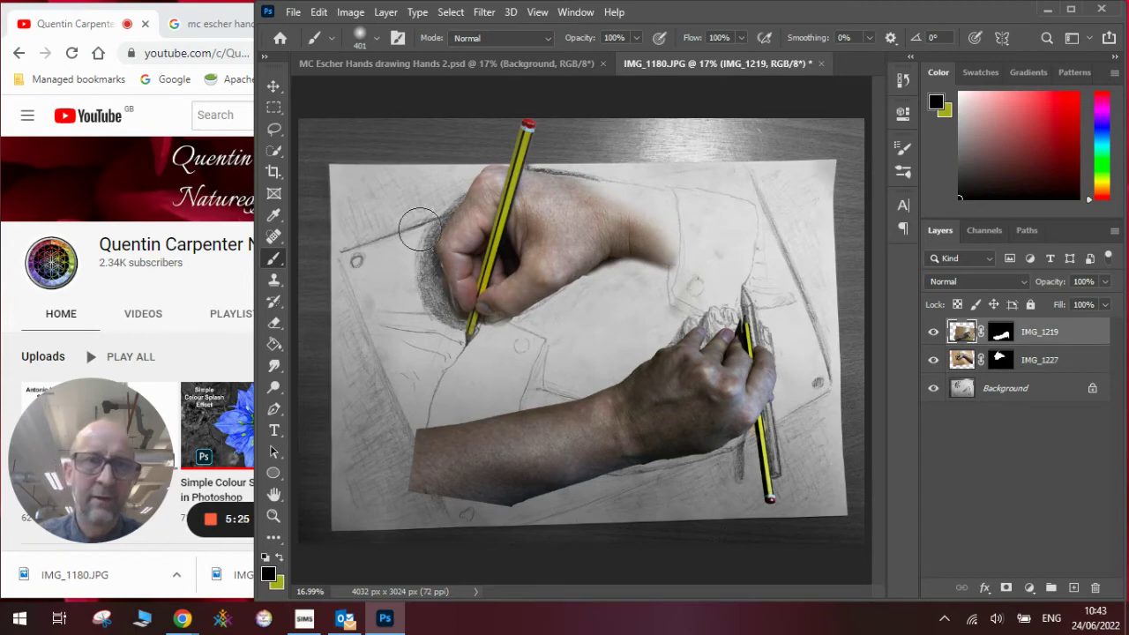
pyautogui.click(273, 86)
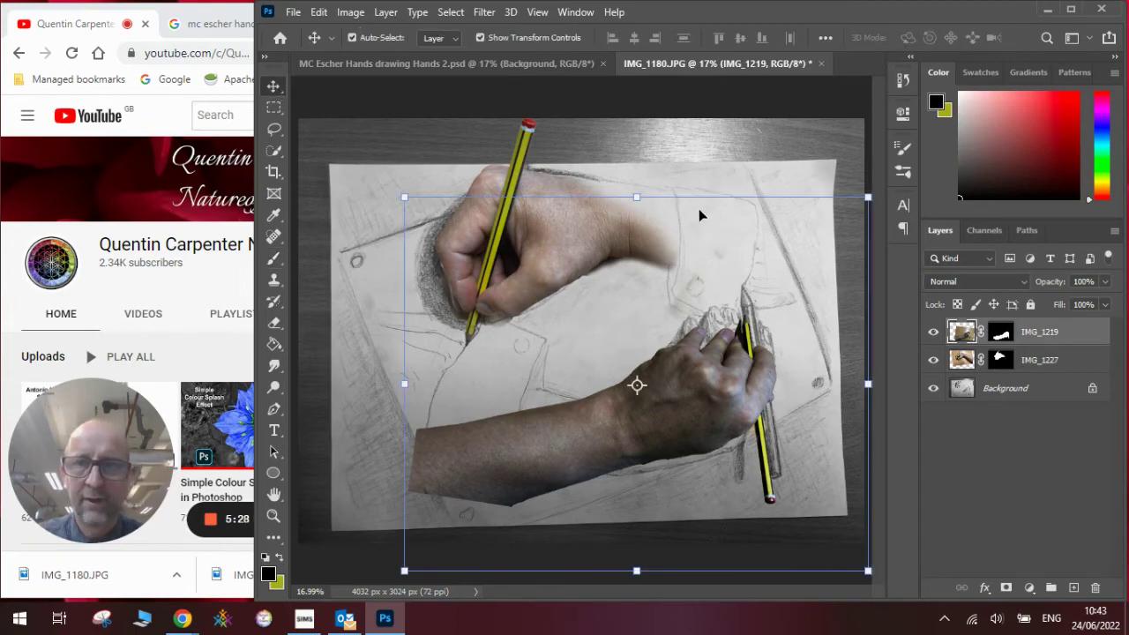
pyautogui.moveTo(716, 179); pyautogui.dragTo(692, 171)
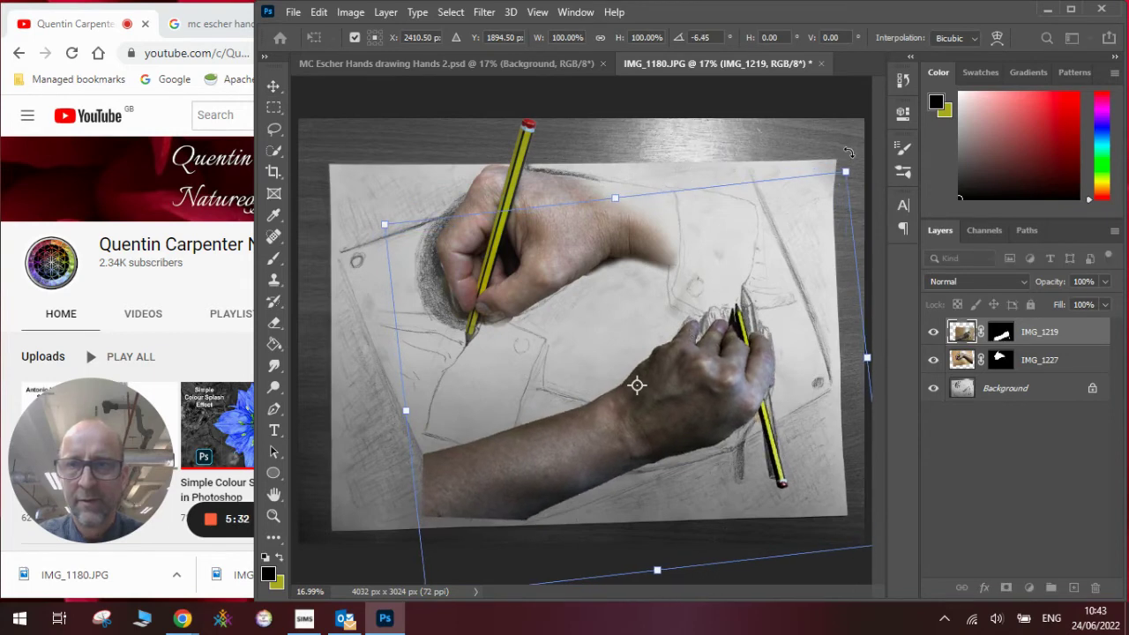
pyautogui.moveTo(846, 173); pyautogui.dragTo(862, 165)
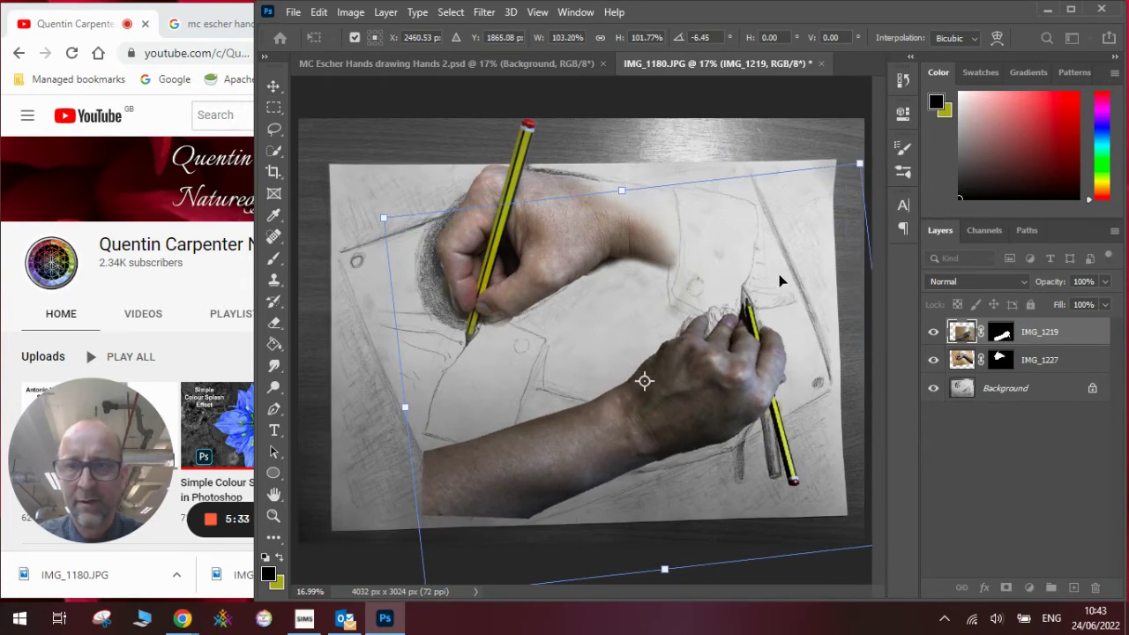
pyautogui.moveTo(780, 280); pyautogui.dragTo(777, 265)
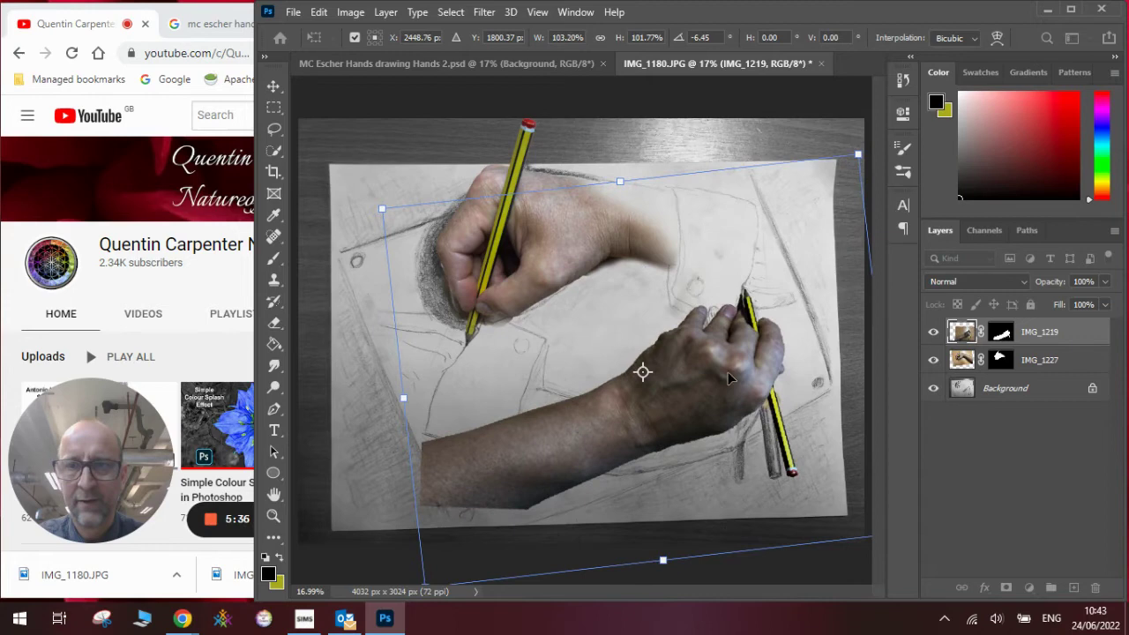
pyautogui.moveTo(631, 576); pyautogui.dragTo(619, 573)
pyautogui.moveTo(728, 474); pyautogui.dragTo(725, 467)
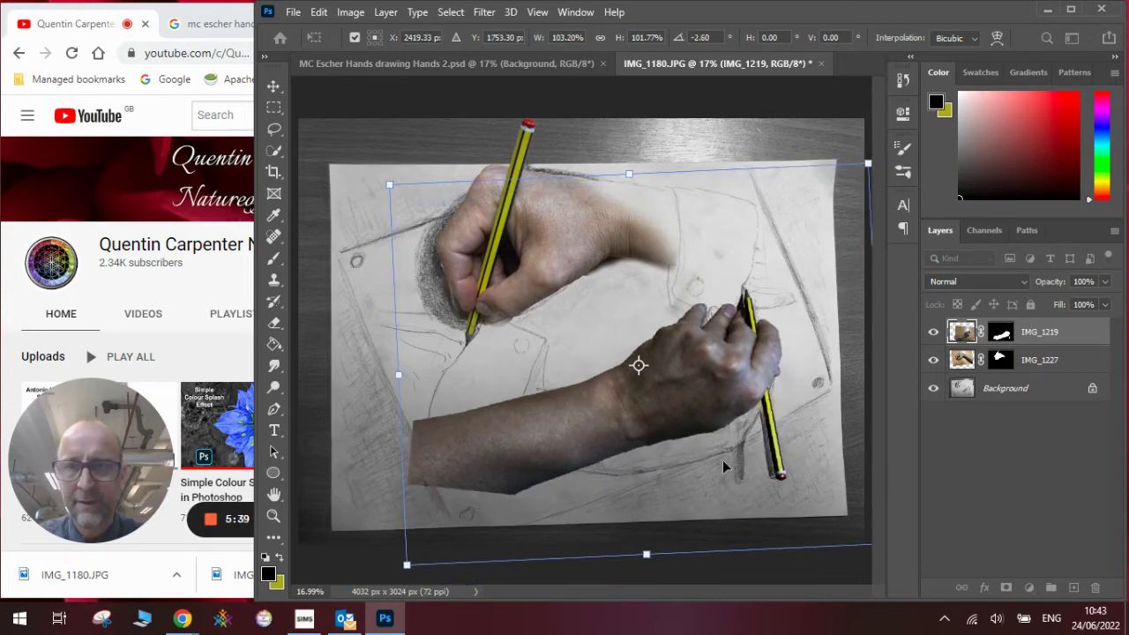
pyautogui.moveTo(407, 563); pyautogui.dragTo(401, 568)
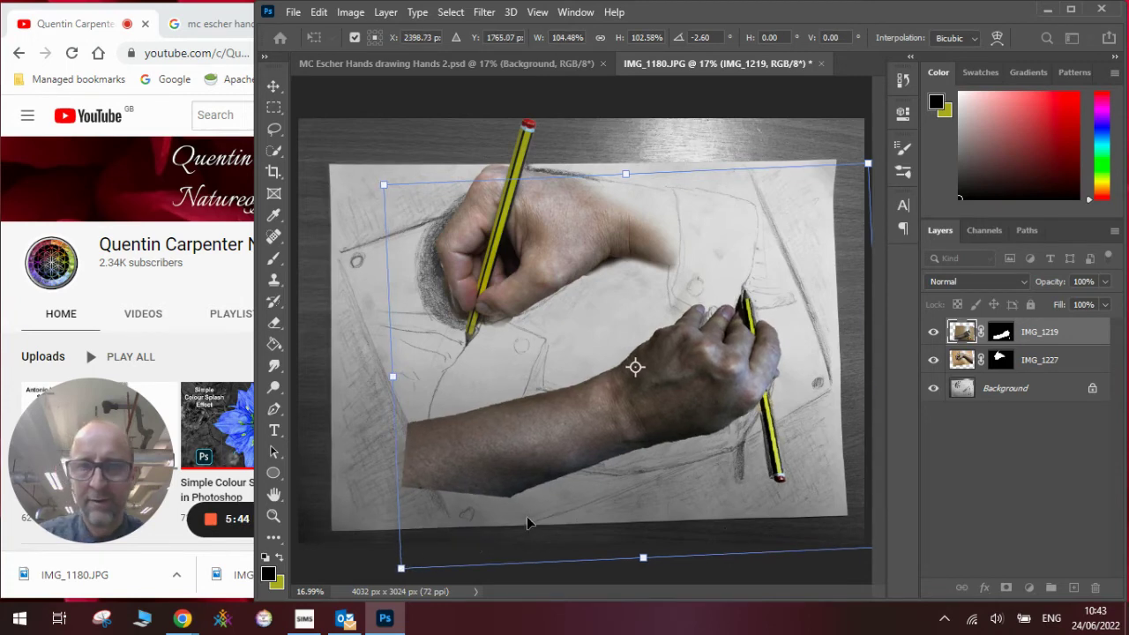
pyautogui.press('Return')
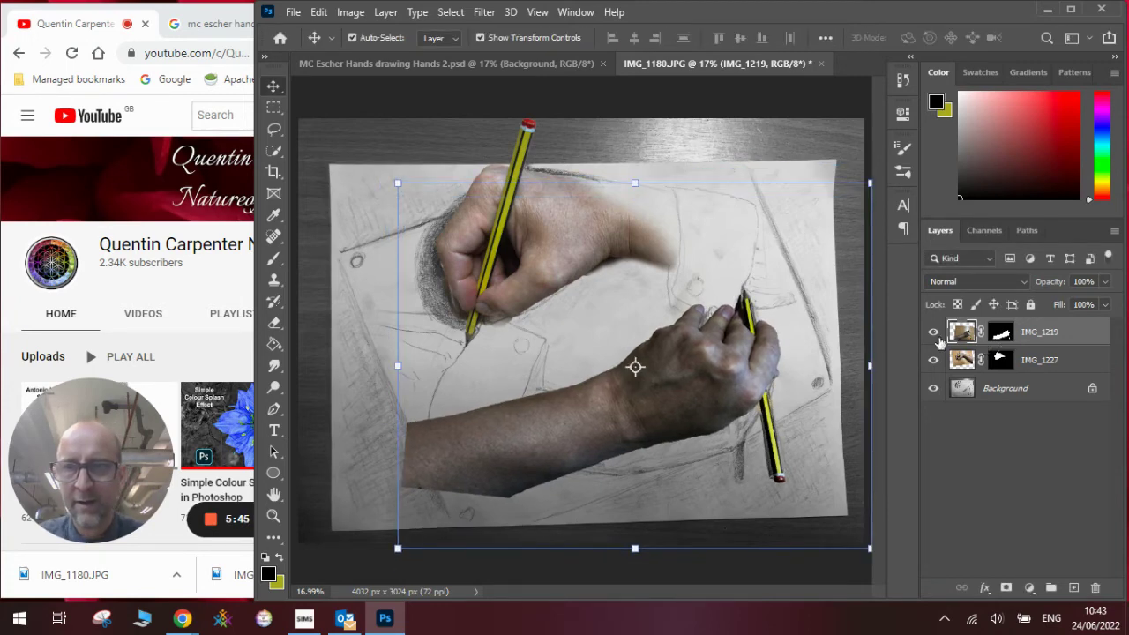
# Paint black on IMG_1219's layer mask to fade out the lower-left forearm
pyautogui.click(274, 257)
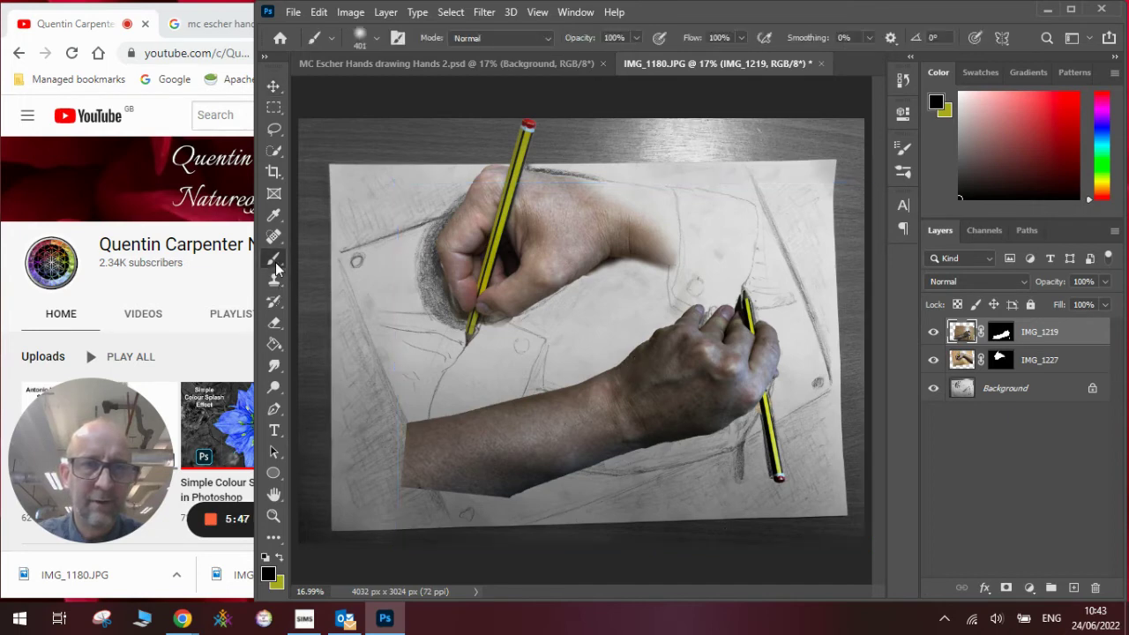
pyautogui.click(1002, 359)
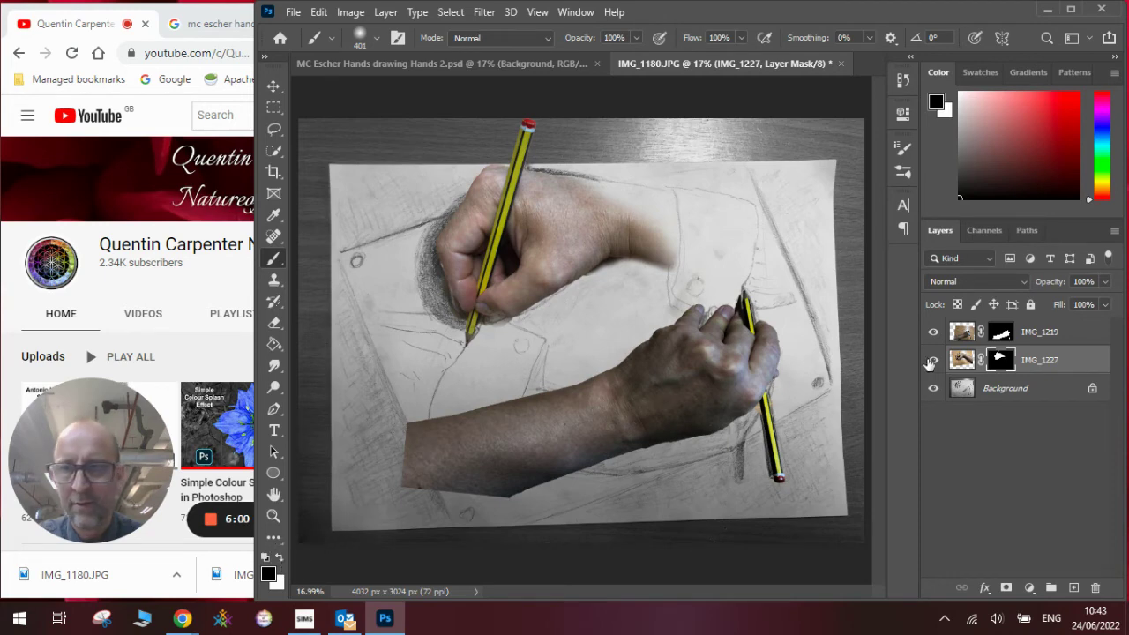
pyautogui.click(1000, 332)
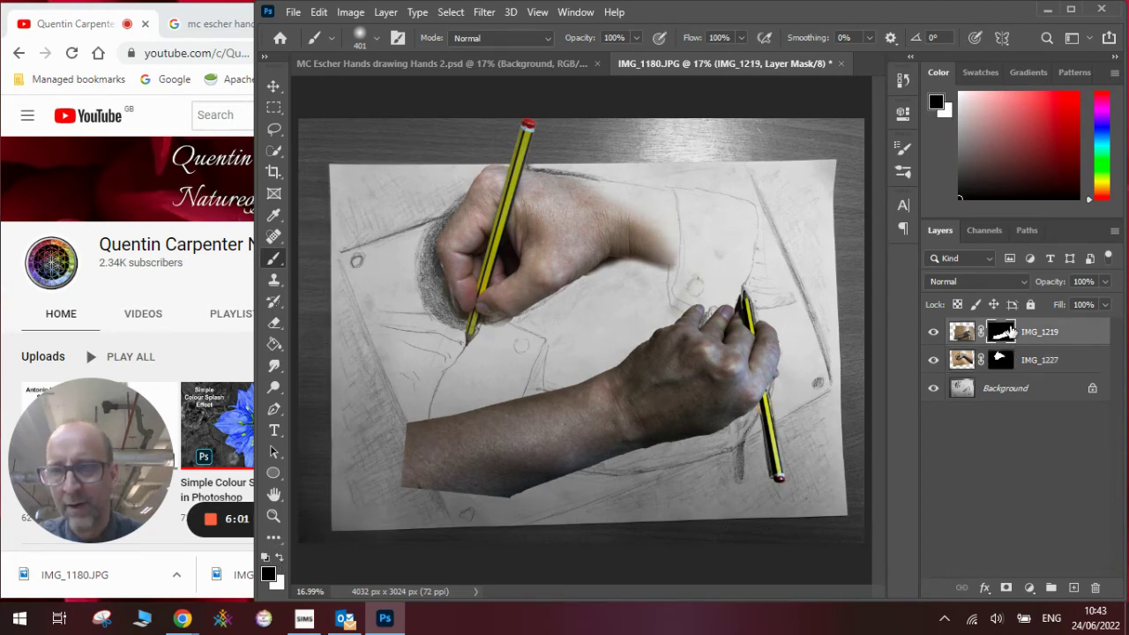
pyautogui.moveTo(506, 400)
pyautogui.mouseDown()
pyautogui.moveTo(487, 457)
pyautogui.moveTo(496, 418)
pyautogui.moveTo(368, 463)
pyautogui.moveTo(453, 487)
pyautogui.moveTo(511, 474)
pyautogui.moveTo(421, 451)
pyautogui.moveTo(555, 472)
pyautogui.moveTo(457, 491)
pyautogui.moveTo(610, 475)
pyautogui.moveTo(466, 464)
pyautogui.moveTo(501, 440)
pyautogui.moveTo(499, 401)
pyautogui.moveTo(602, 359)
pyautogui.moveTo(588, 373)
pyautogui.moveTo(600, 350)
pyautogui.moveTo(561, 396)
pyautogui.moveTo(518, 399)
pyautogui.moveTo(527, 426)
pyautogui.moveTo(542, 456)
pyautogui.mouseUp()
pyautogui.click(273, 86)
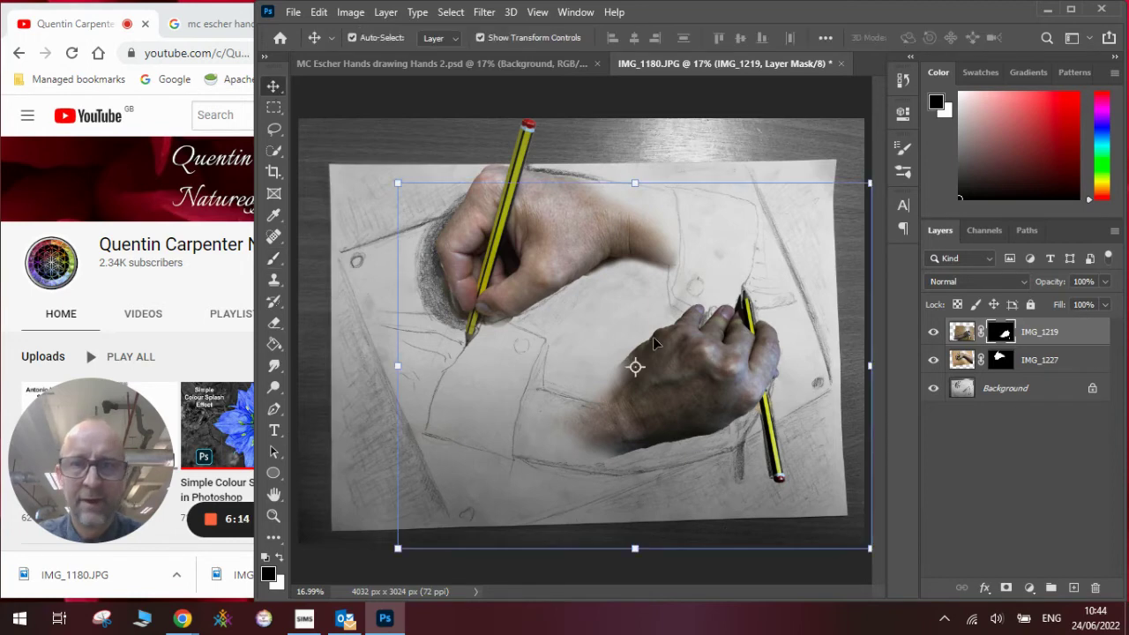
# Nudge IMG_1219 down-right and scale it slightly larger so its pencil matches the drawing
pyautogui.moveTo(667, 358); pyautogui.dragTo(670, 361)
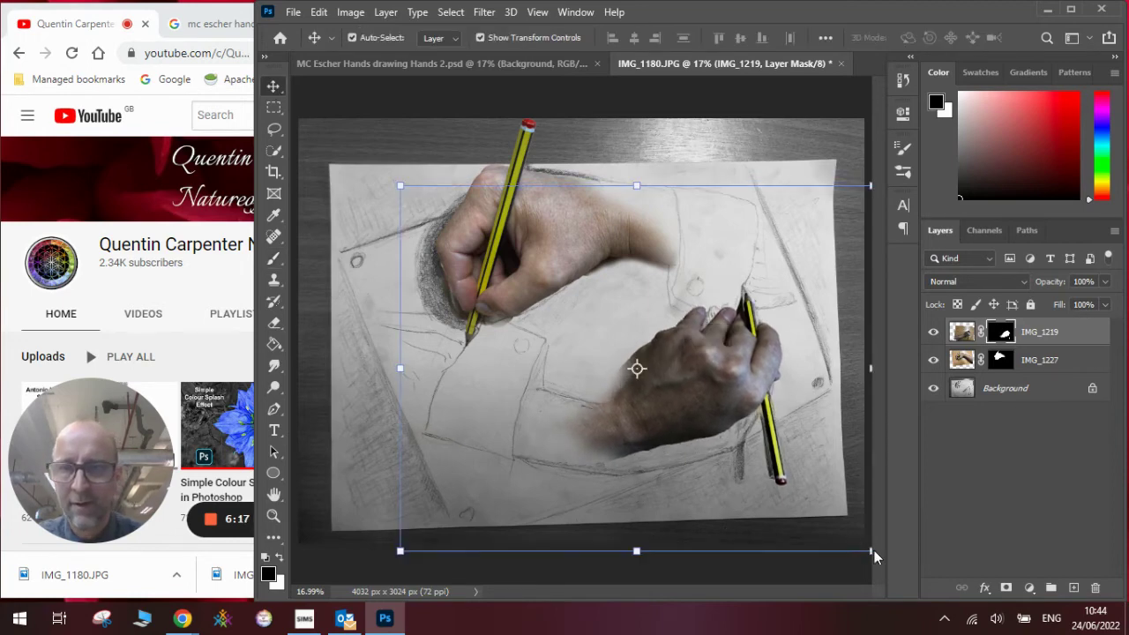
pyautogui.moveTo(869, 550); pyautogui.dragTo(875, 561)
pyautogui.moveTo(784, 488); pyautogui.dragTo(782, 487)
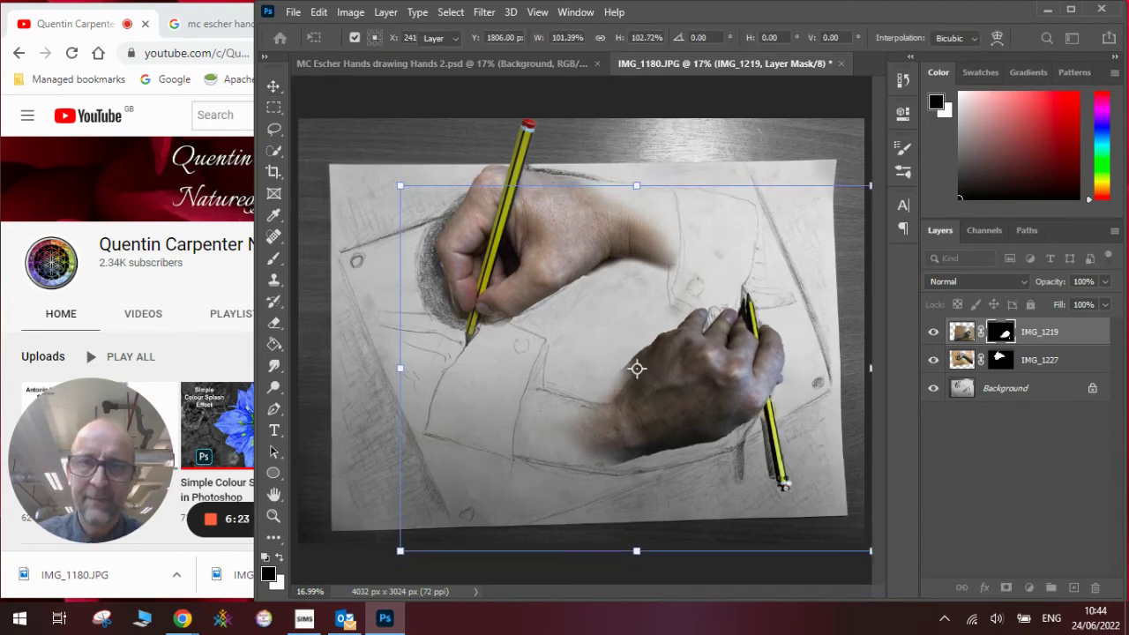
pyautogui.press('Return')
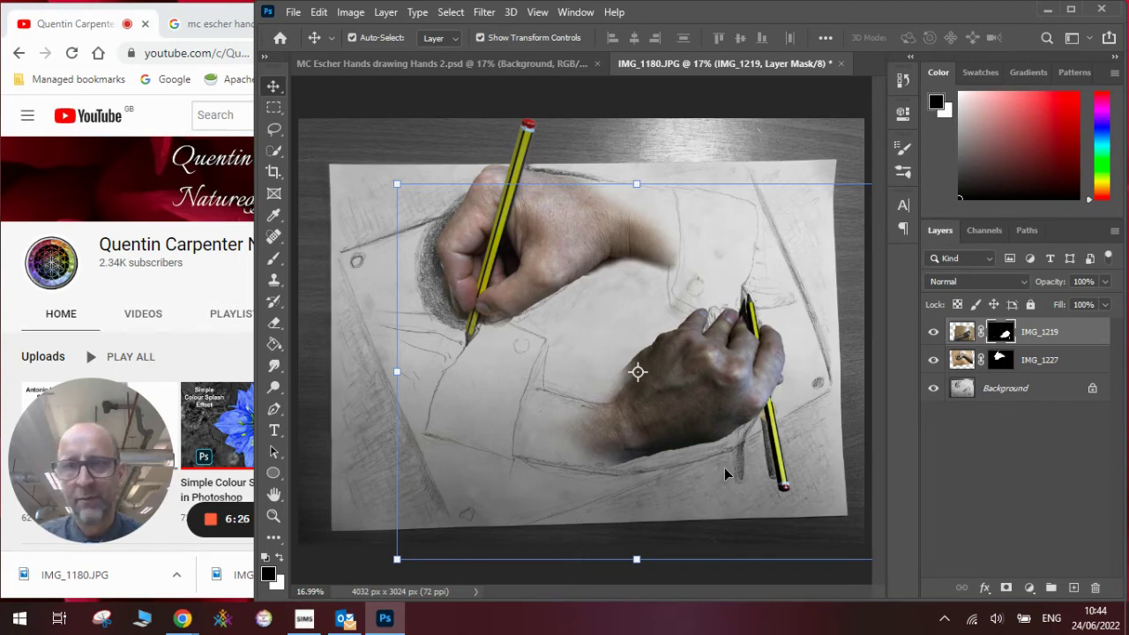
pyautogui.click(684, 155)
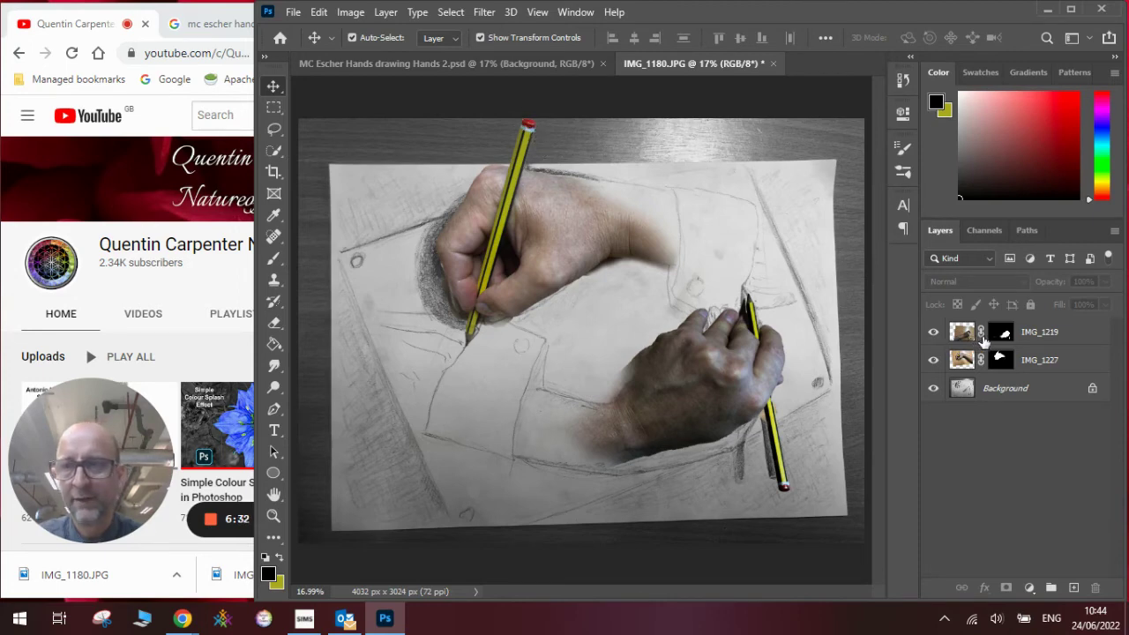
pyautogui.click(964, 362)
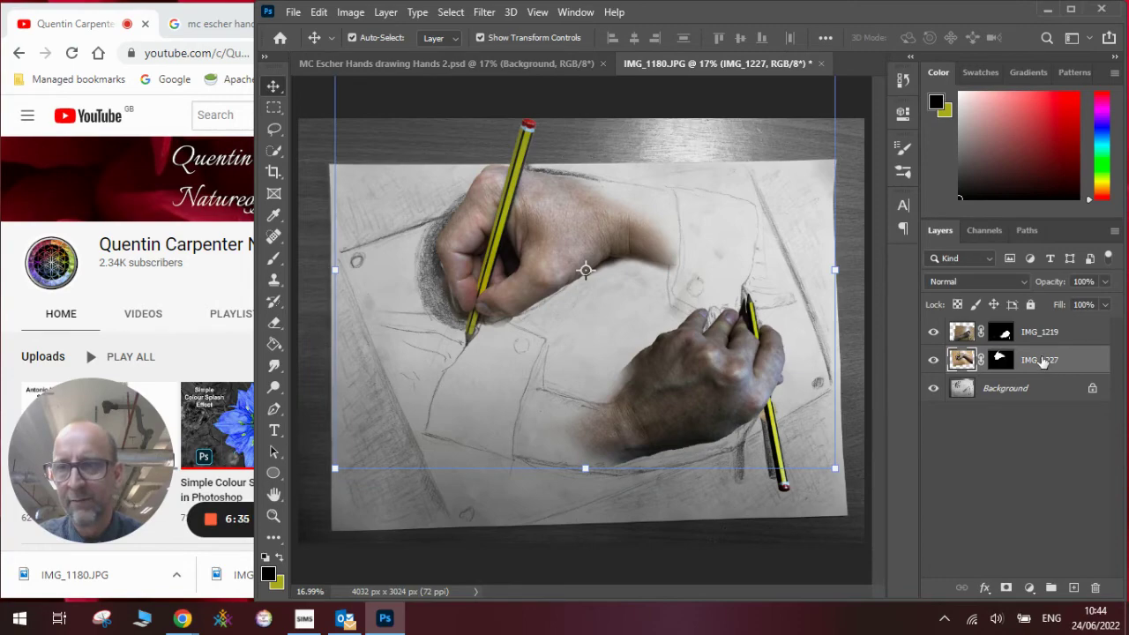
# Duplicate the IMG_1227 layer and convert the copy to Black & White
pyautogui.rightClick(1043, 362)
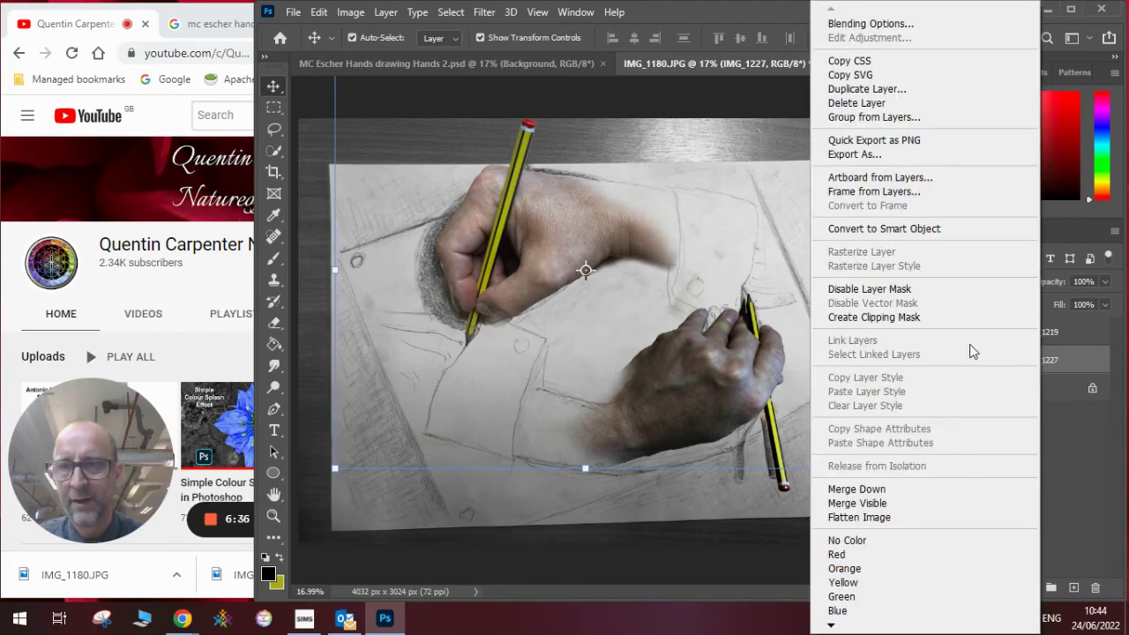
pyautogui.click(933, 89)
pyautogui.click(711, 163)
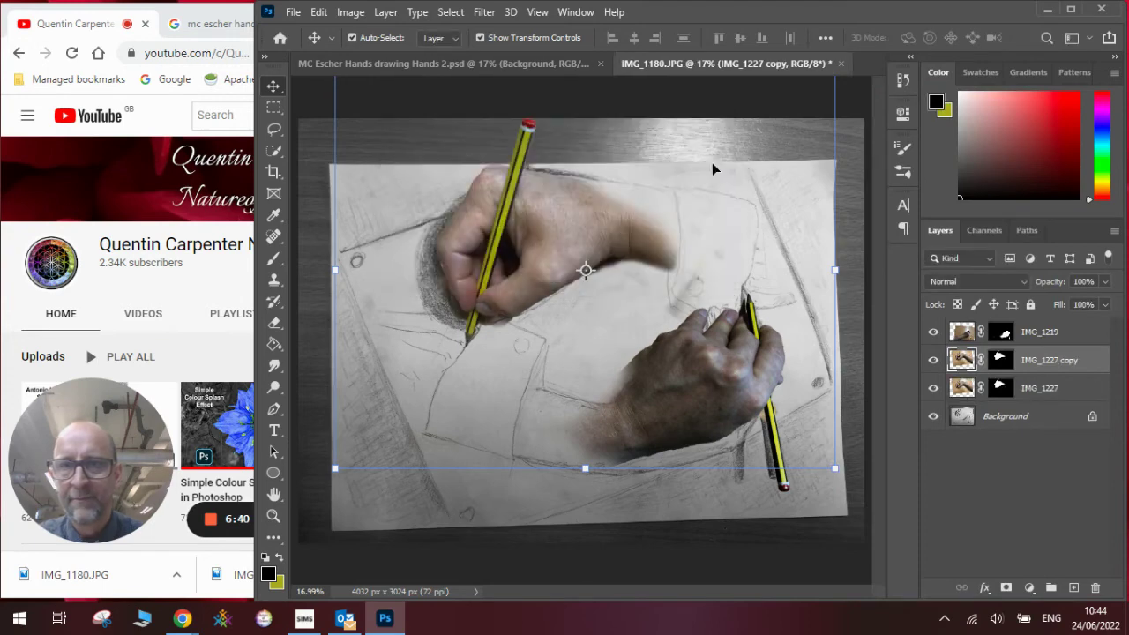
pyautogui.click(360, 14)
pyautogui.moveTo(370, 56)
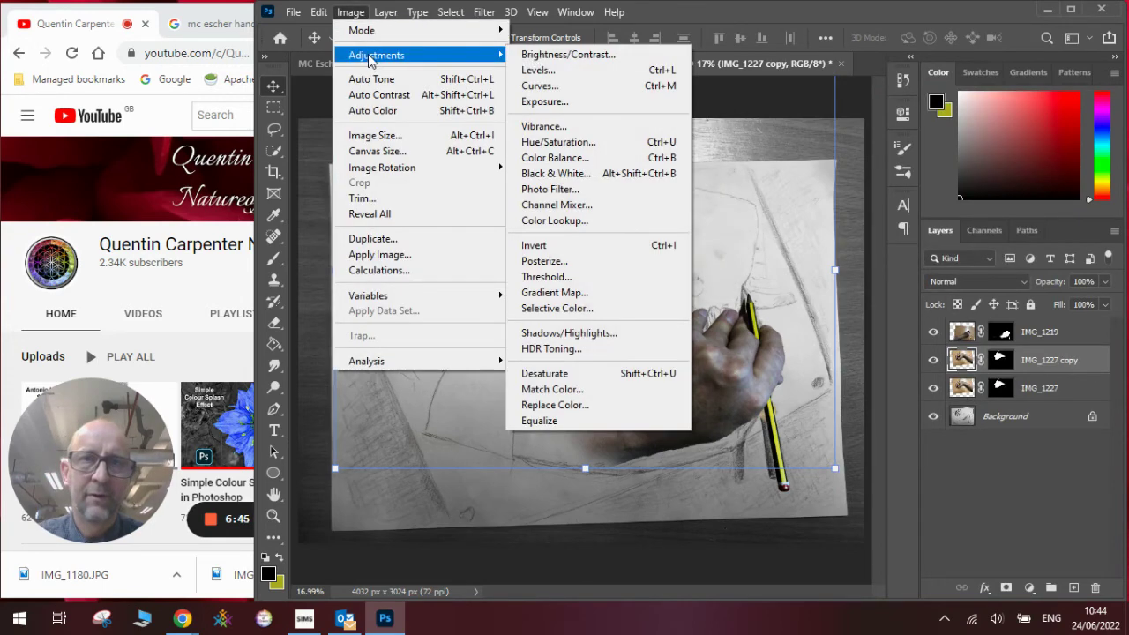
pyautogui.click(555, 174)
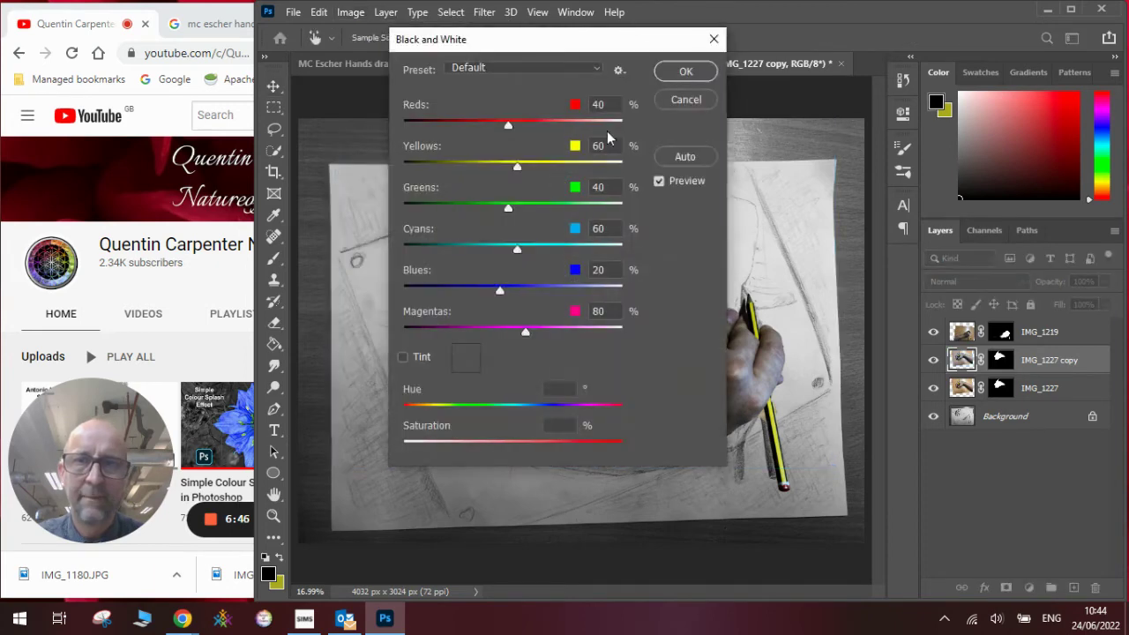
pyautogui.click(685, 72)
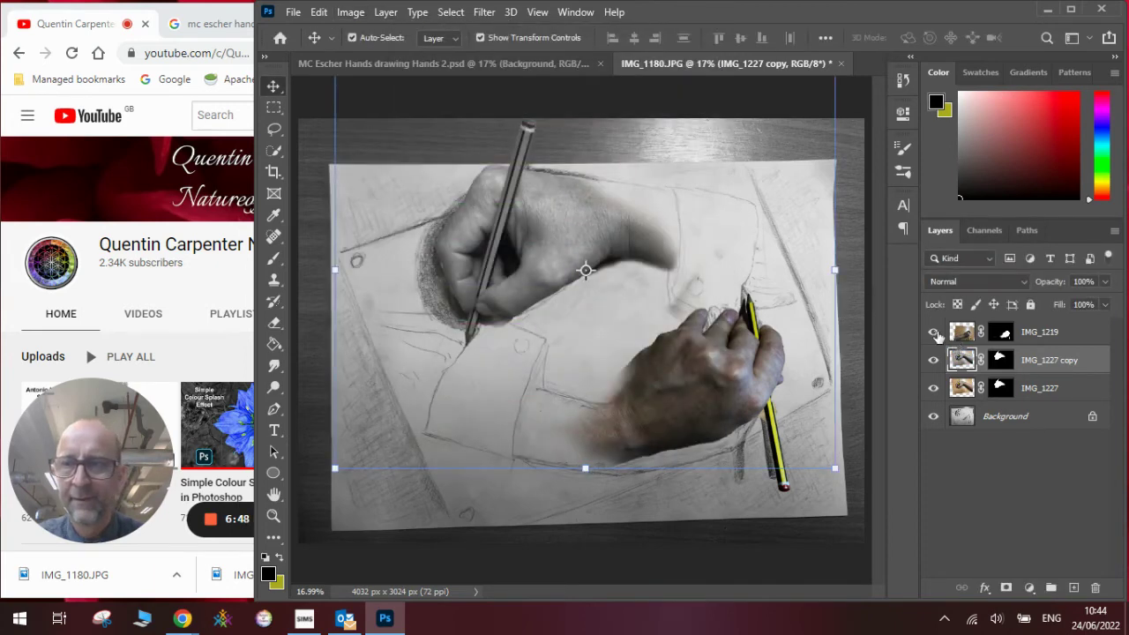
# With a 70 px black brush, paint the copy's mask over the upper pencil and tip to reveal yellow
pyautogui.click(998, 360)
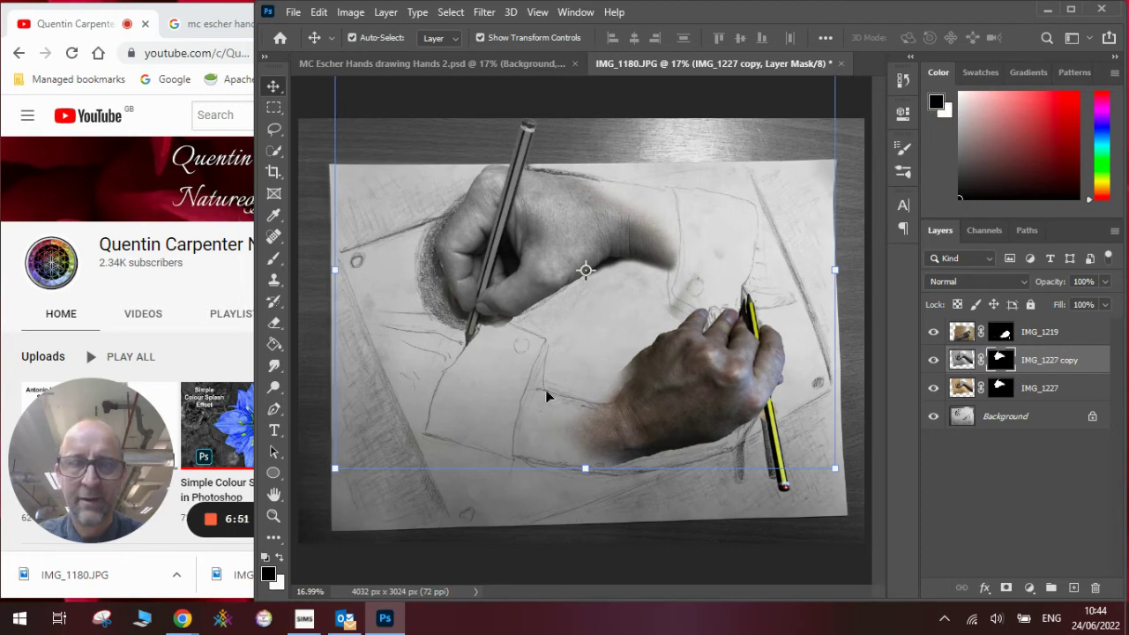
pyautogui.click(273, 259)
pyautogui.click(278, 558)
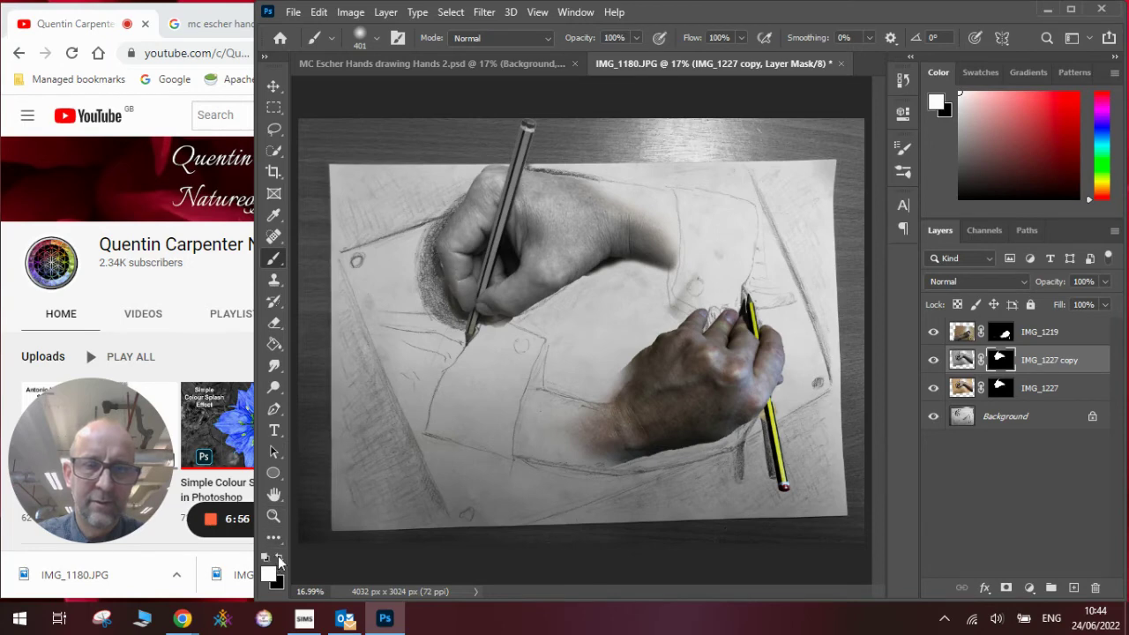
pyautogui.click(278, 559)
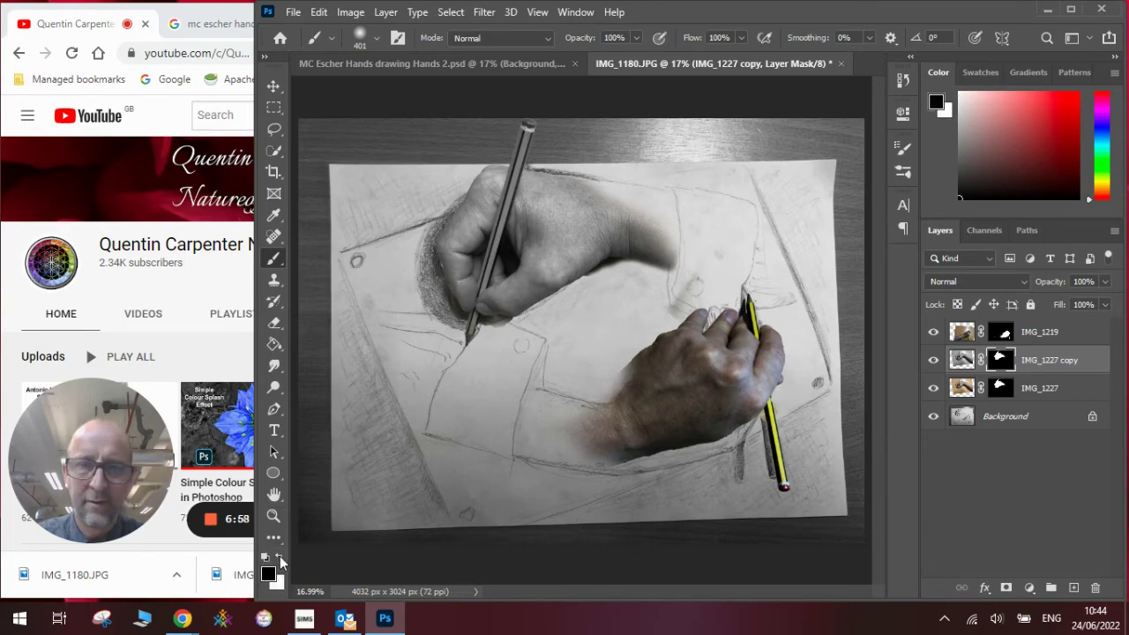
pyautogui.click(278, 559)
pyautogui.click(279, 559)
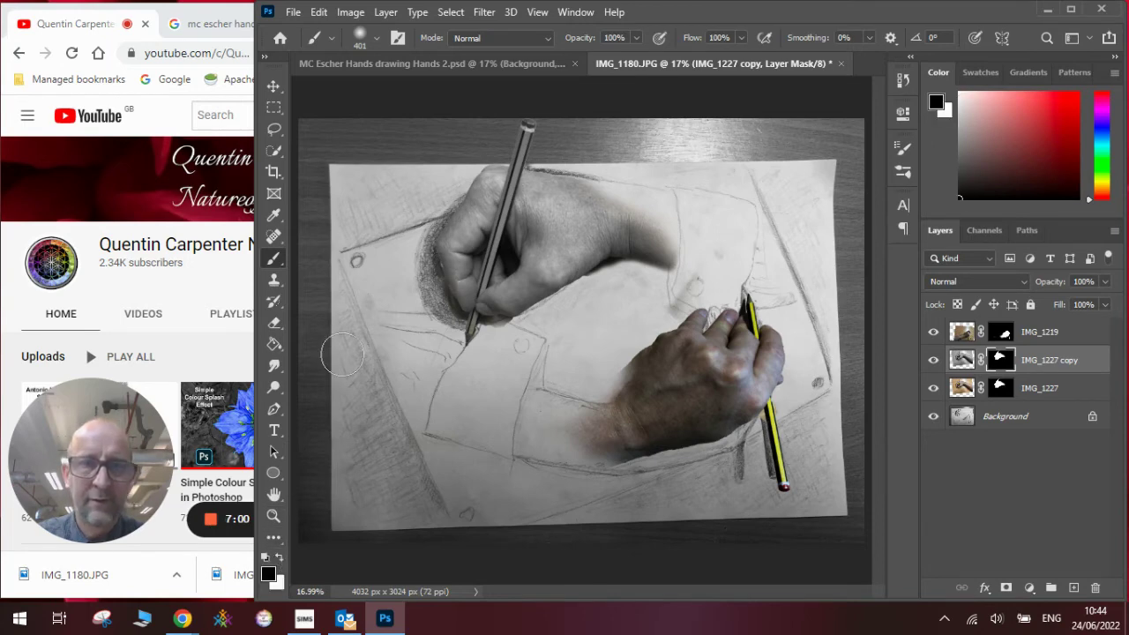
pyautogui.click(376, 39)
pyautogui.click(412, 85)
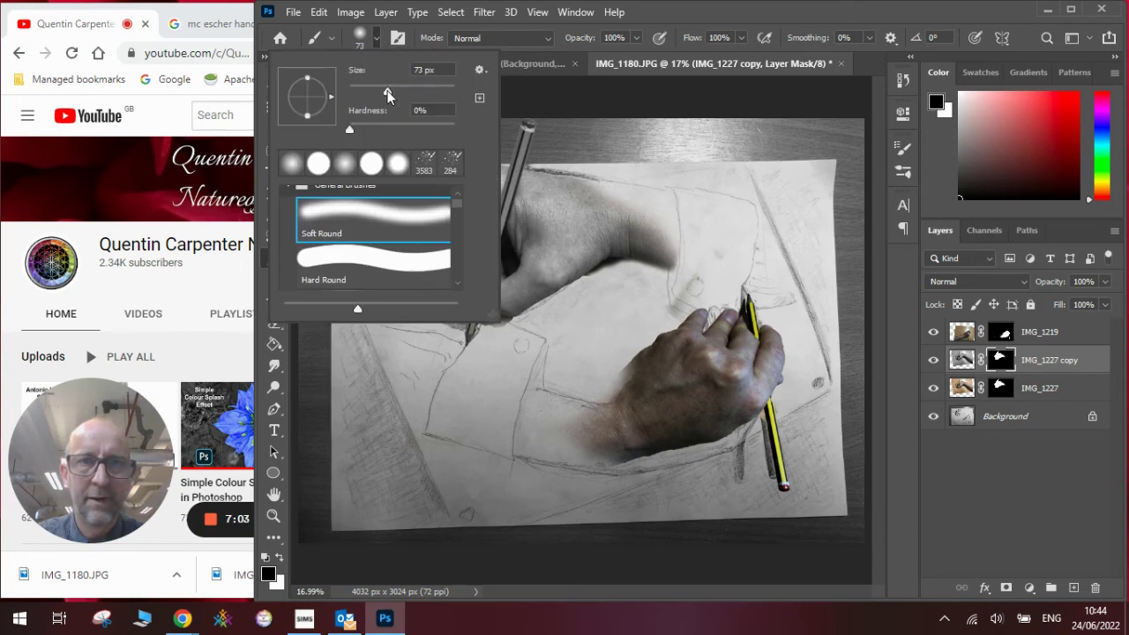
pyautogui.click(526, 133)
pyautogui.moveTo(526, 133); pyautogui.dragTo(521, 155)
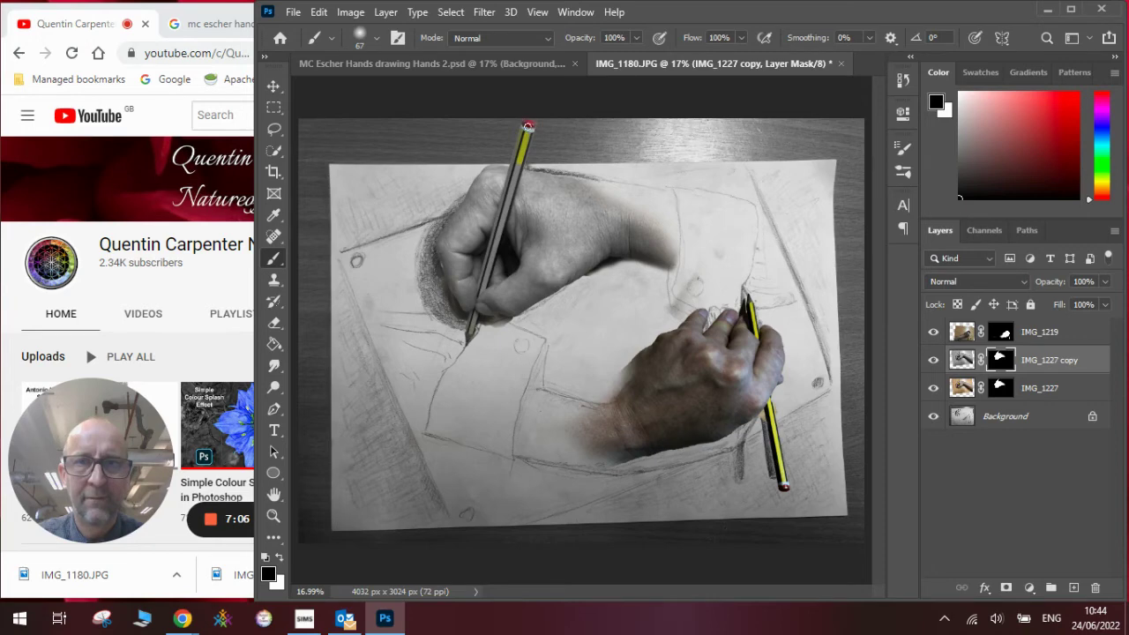
pyautogui.moveTo(528, 127); pyautogui.dragTo(512, 187)
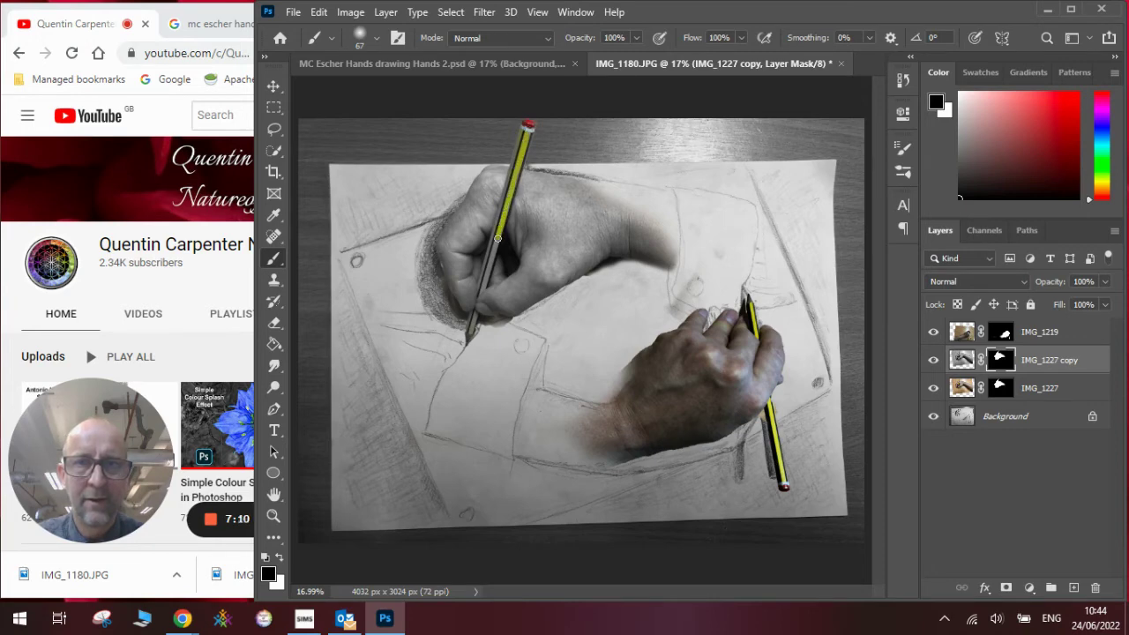
# Hide IMG_1227 copy and select the yellow pencils on IMG_1227 with Color Range
pyautogui.click(933, 360)
pyautogui.click(962, 389)
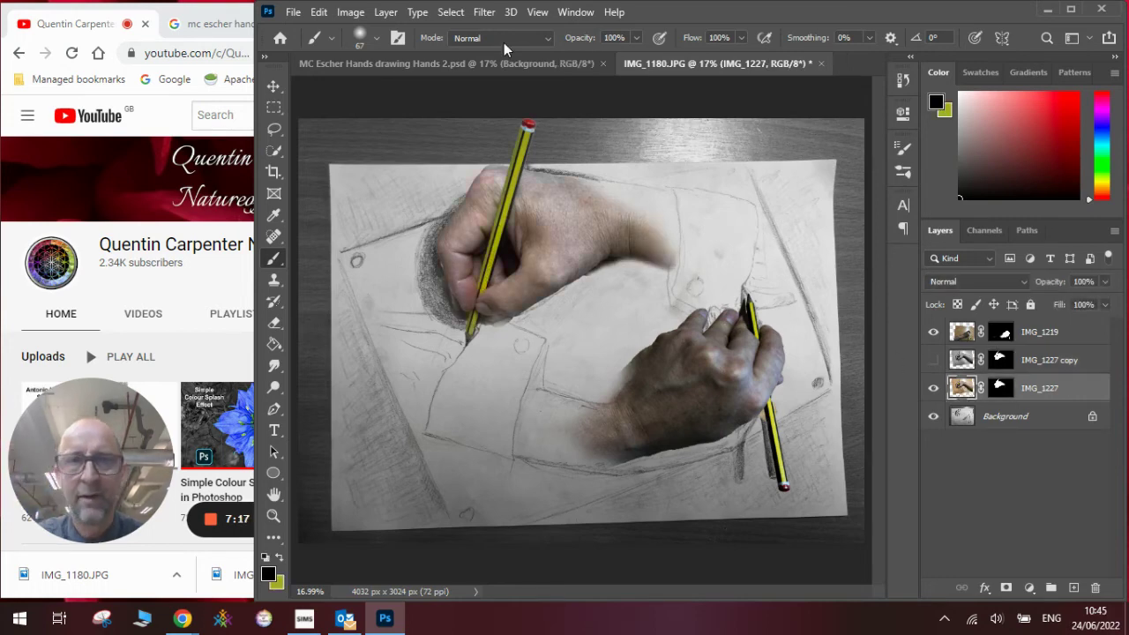
pyautogui.click(451, 12)
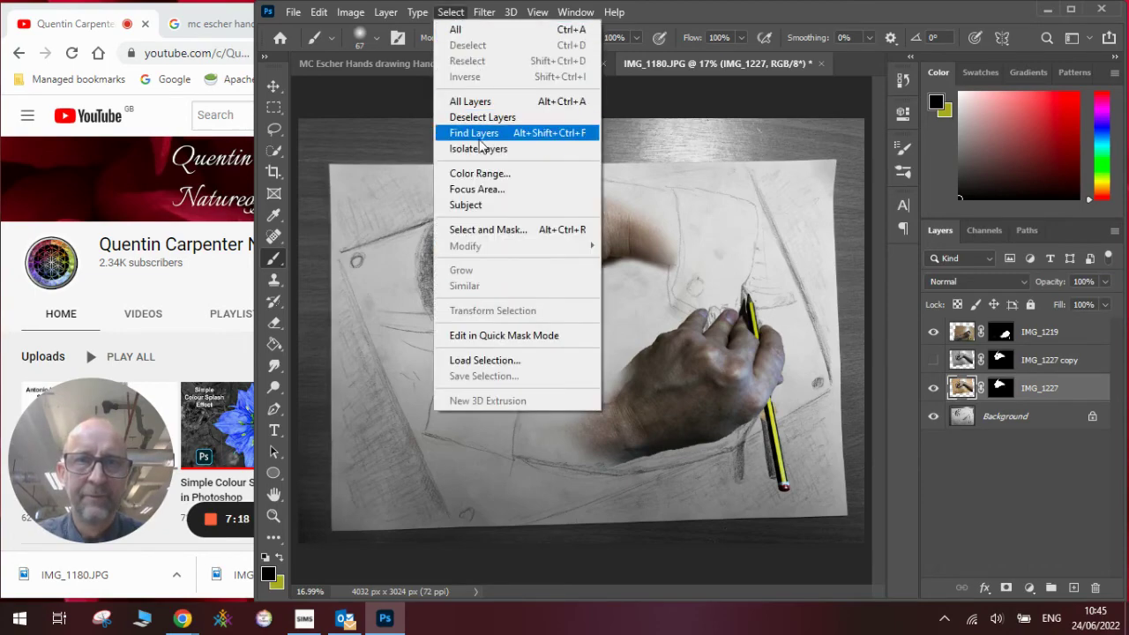
pyautogui.click(478, 172)
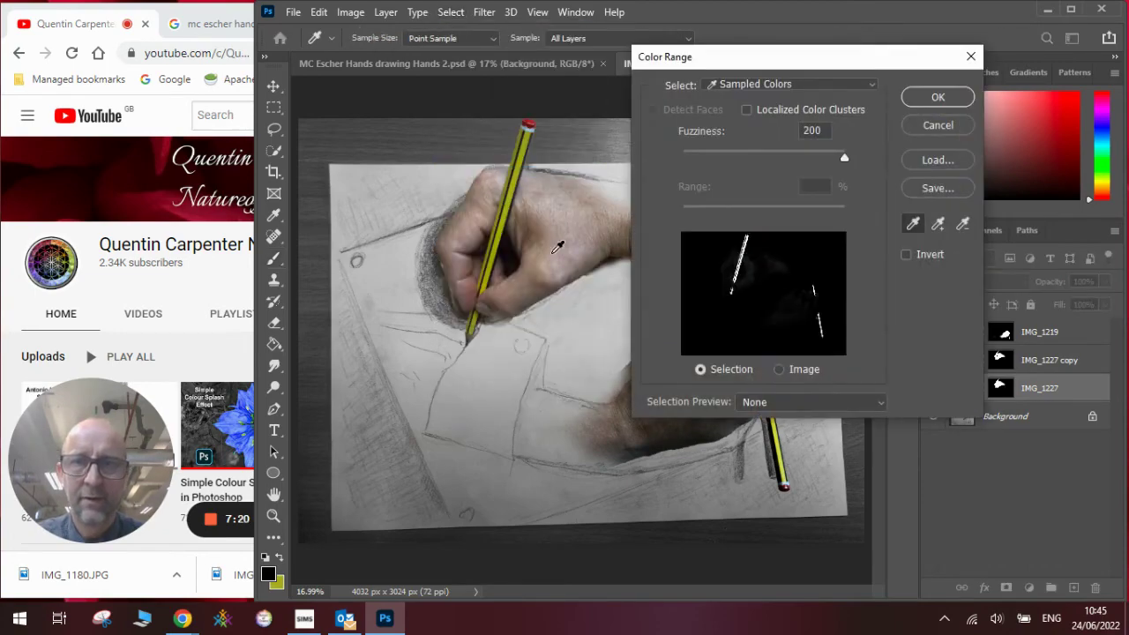
pyautogui.click(510, 212)
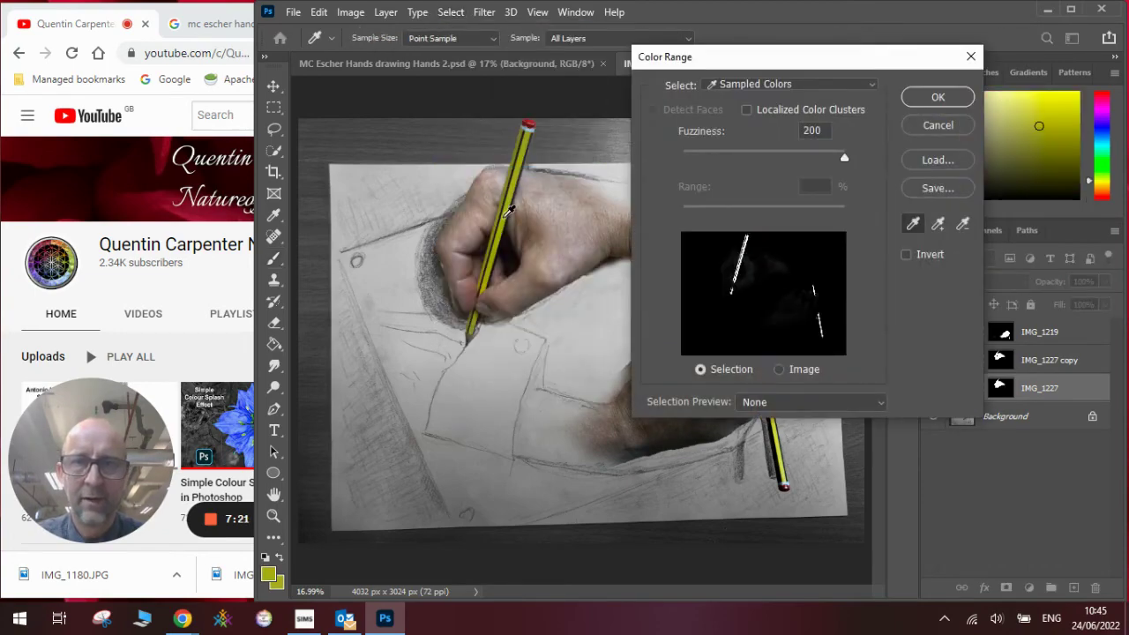
pyautogui.click(933, 99)
# Fill the pencil selection black in the IMG_1227 copy mask so the pencil shows solid yellow
pyautogui.press('d')
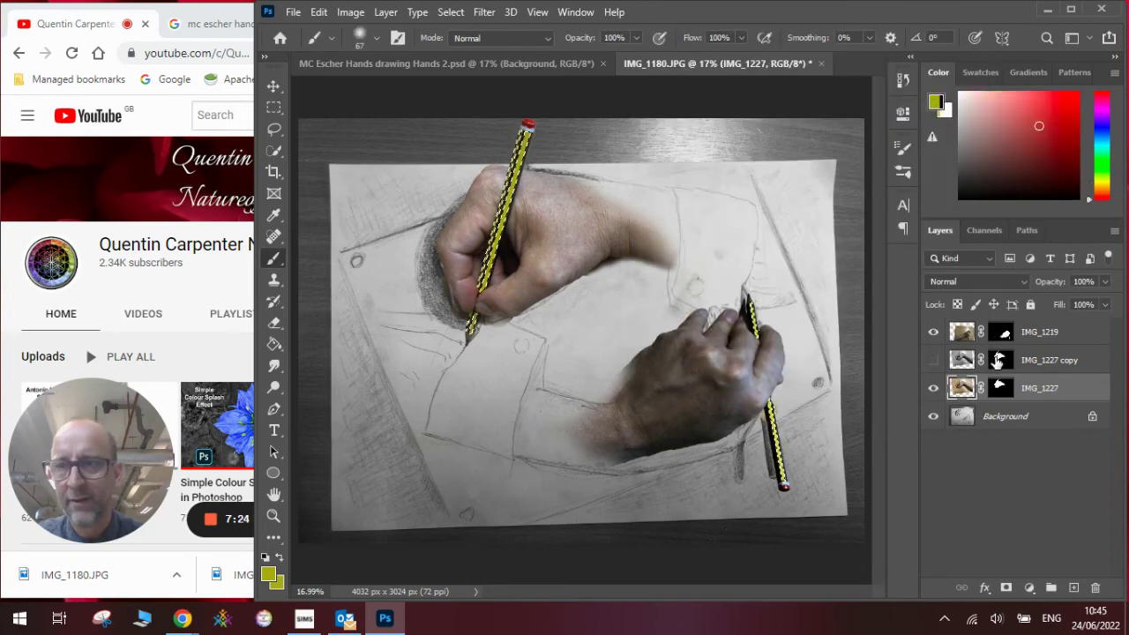
pyautogui.click(999, 360)
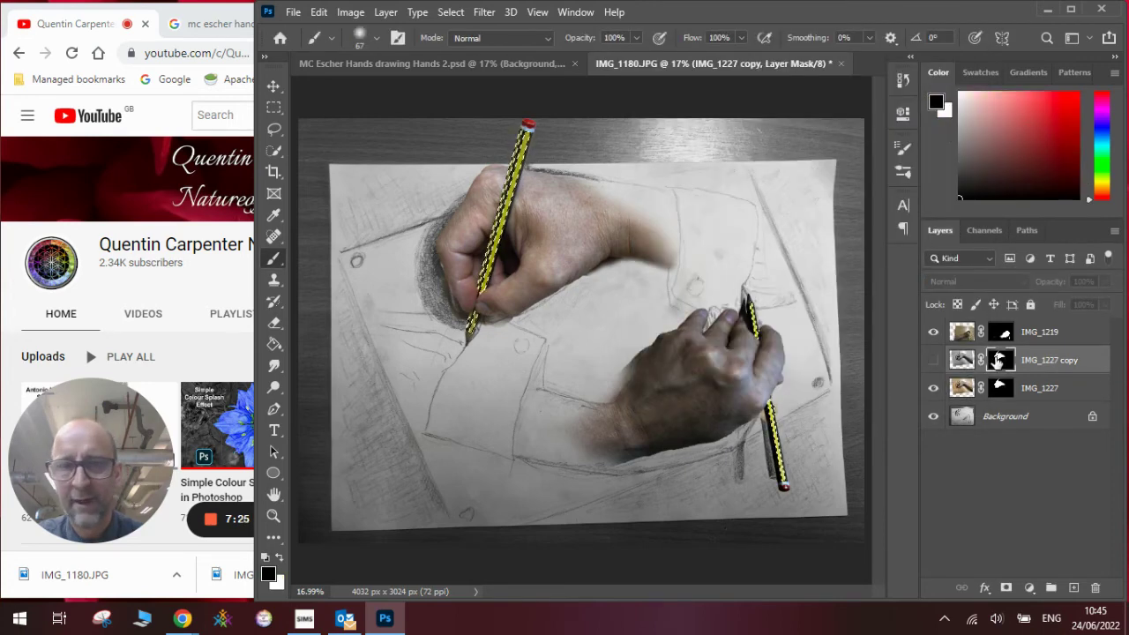
pyautogui.click(274, 344)
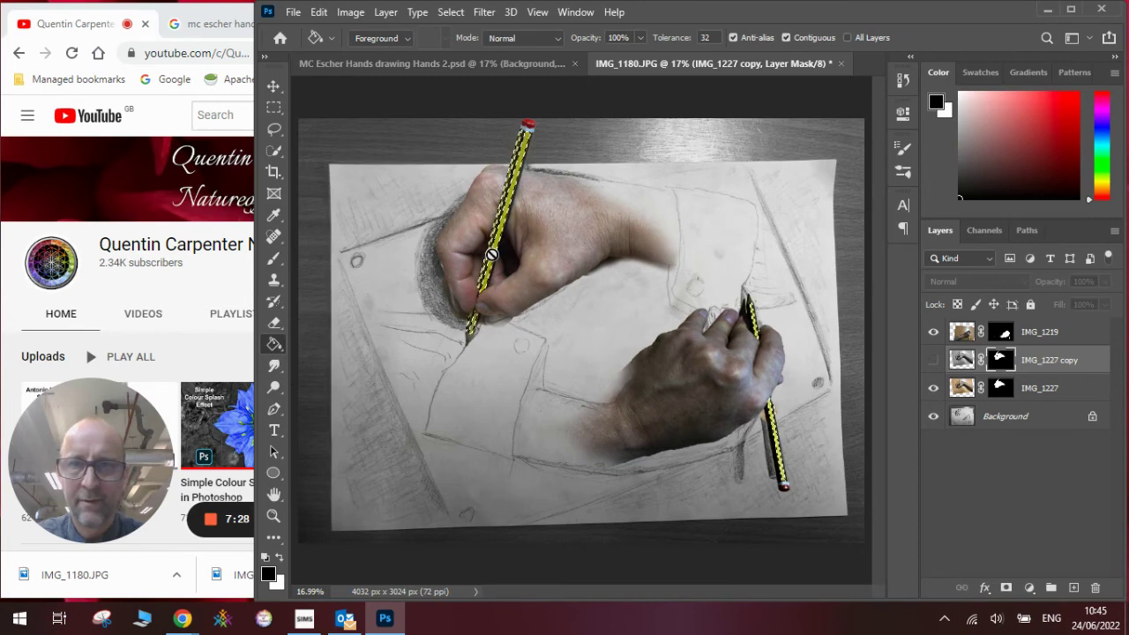
pyautogui.click(933, 360)
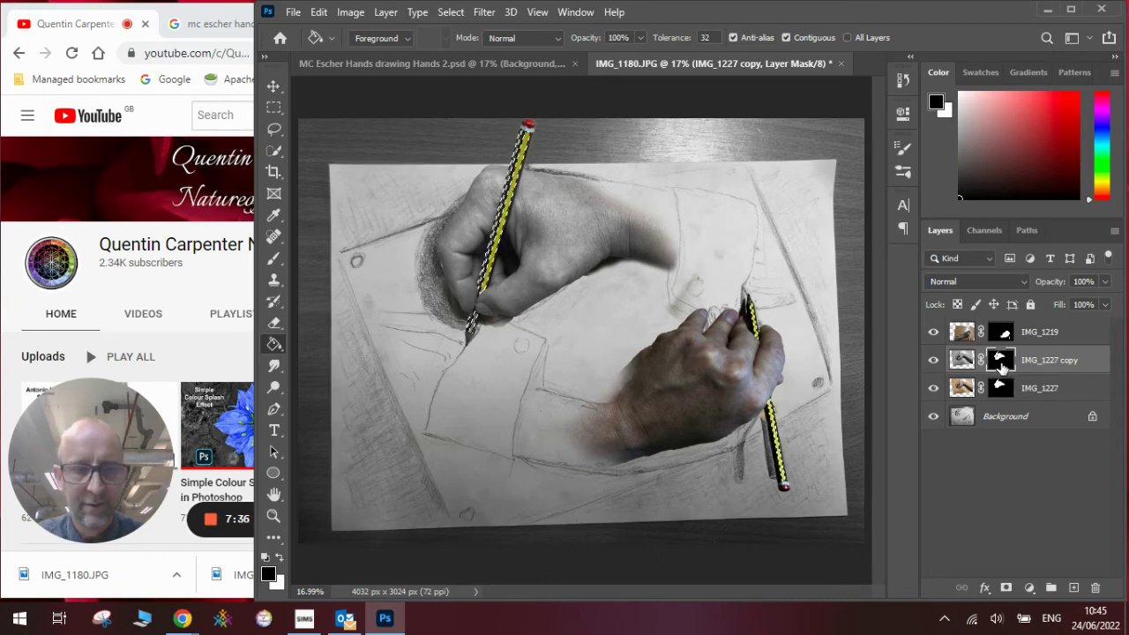
pyautogui.hotkey('ctrl', 'd')
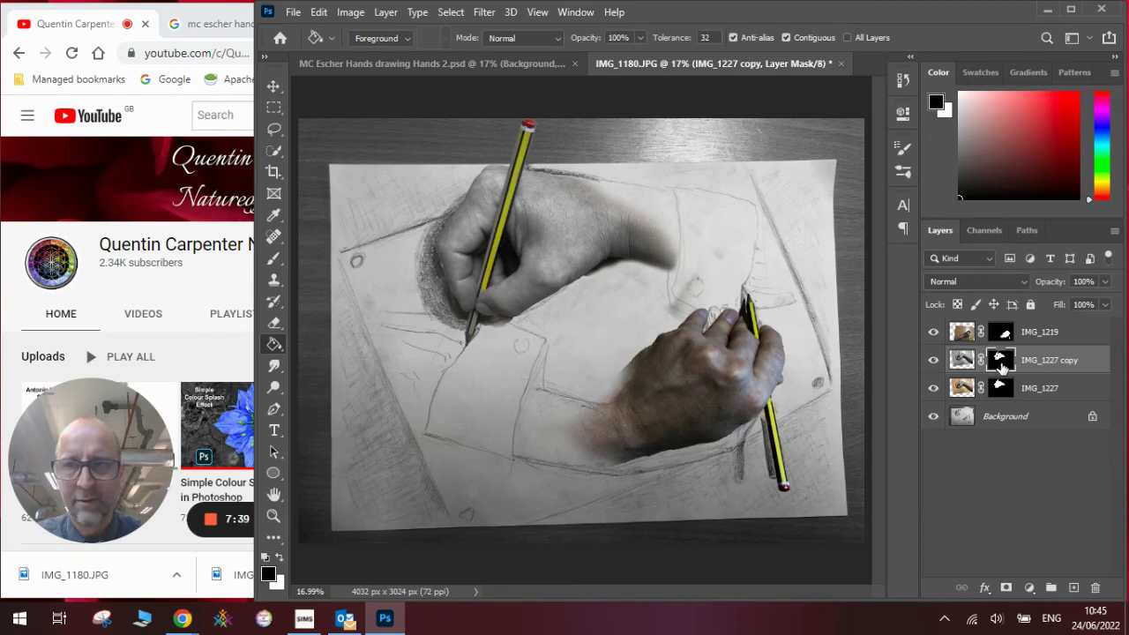
pyautogui.keyDown('ctrl'); pyautogui.click(1001, 361); pyautogui.keyUp('ctrl')
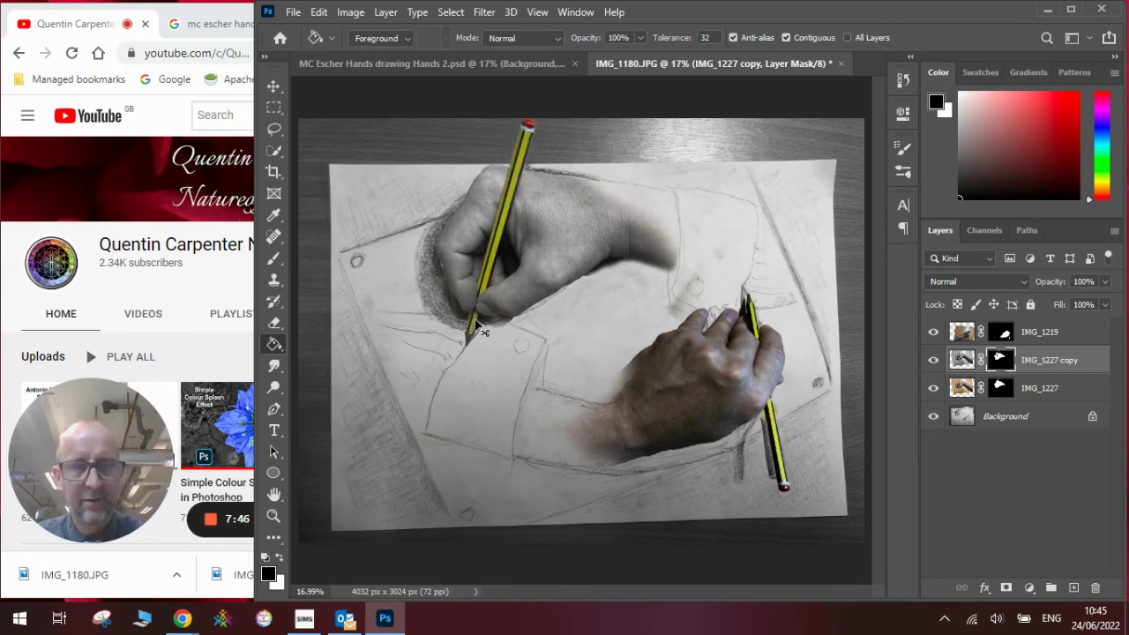
pyautogui.hotkey('ctrl', 'd')
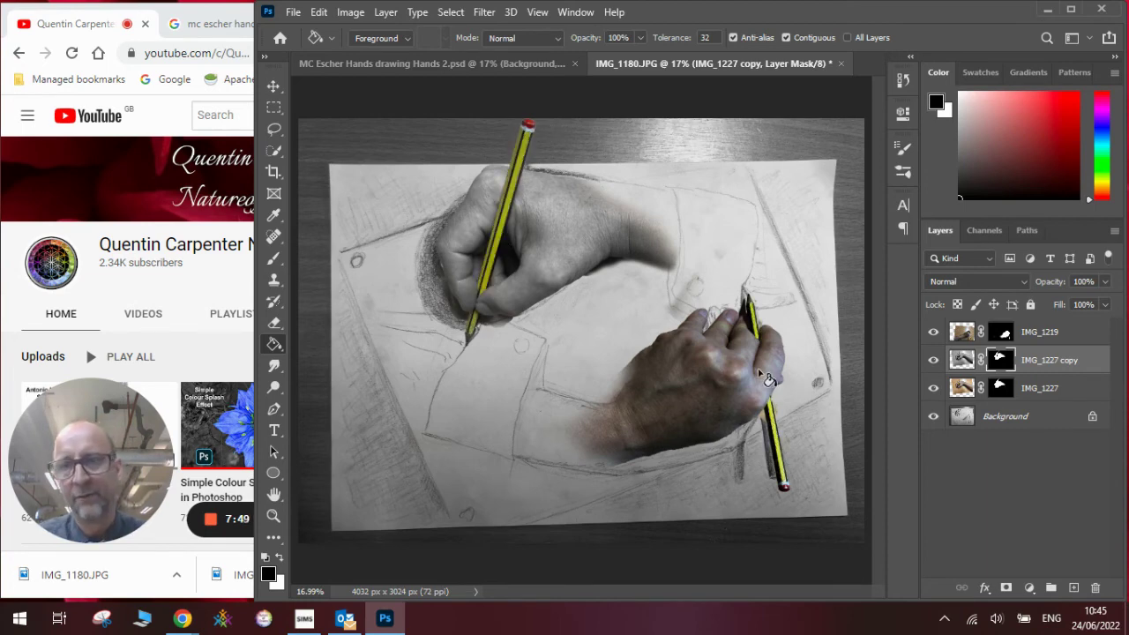
# Duplicate the IMG_1219 layer and convert the copy to Black & White
pyautogui.doubleClick(1033, 340)
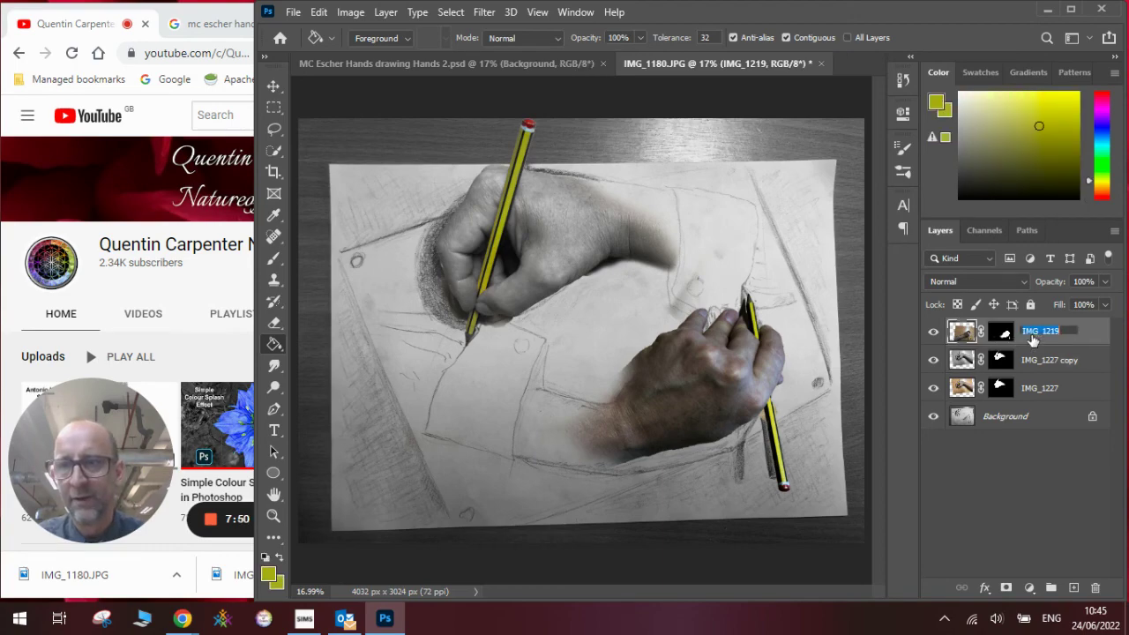
pyautogui.click(1093, 339)
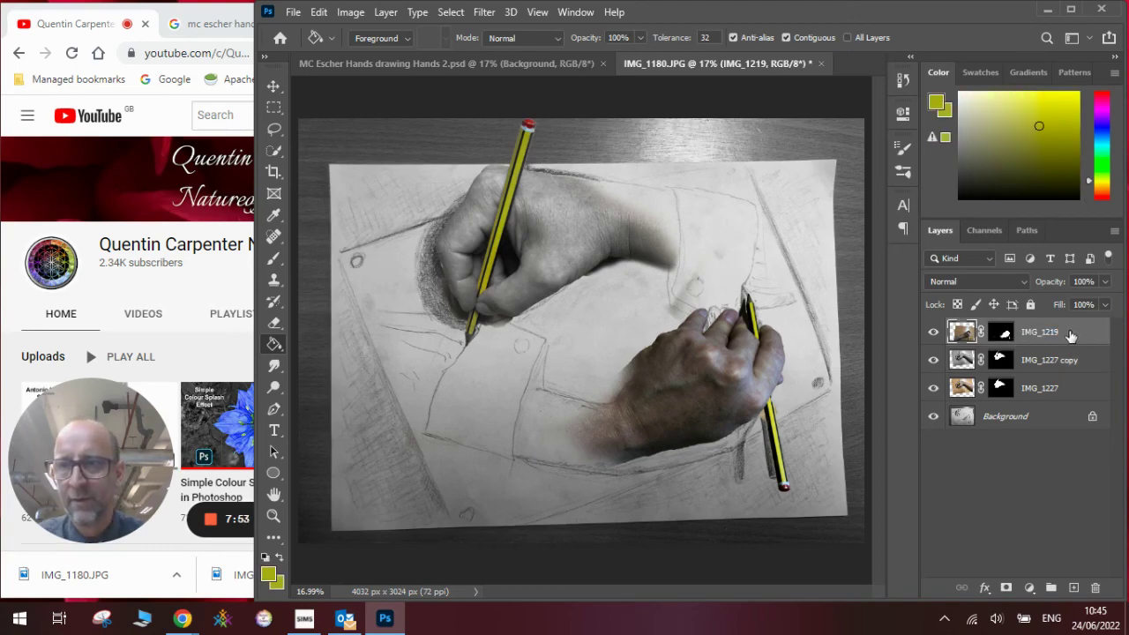
pyautogui.rightClick(1069, 338)
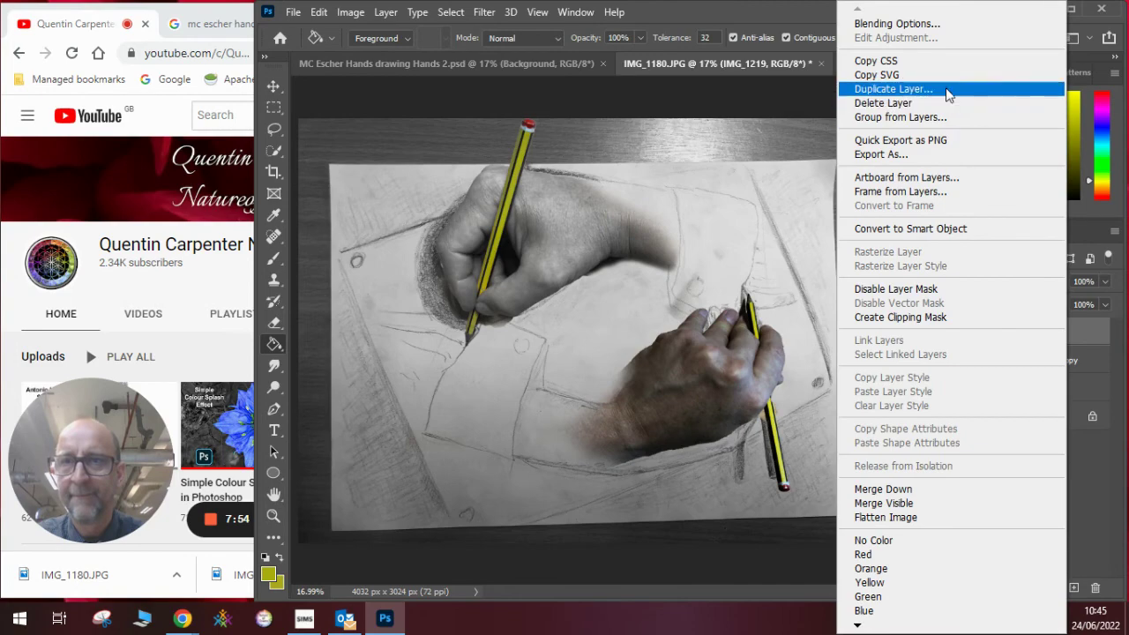
pyautogui.click(1014, 90)
pyautogui.click(701, 159)
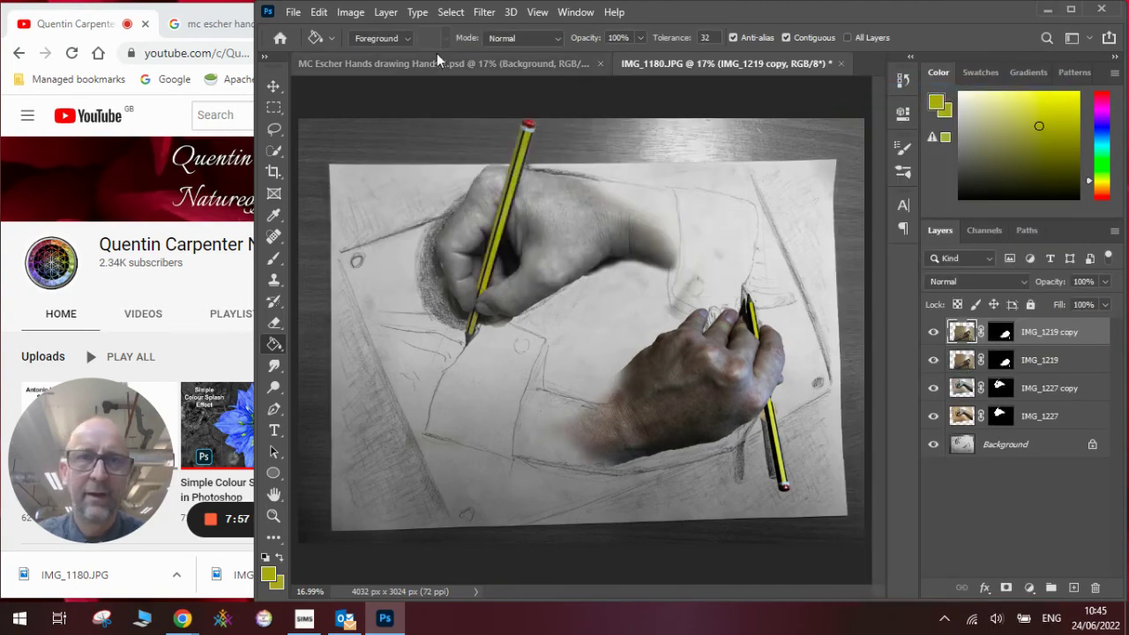
pyautogui.click(350, 12)
pyautogui.moveTo(359, 56)
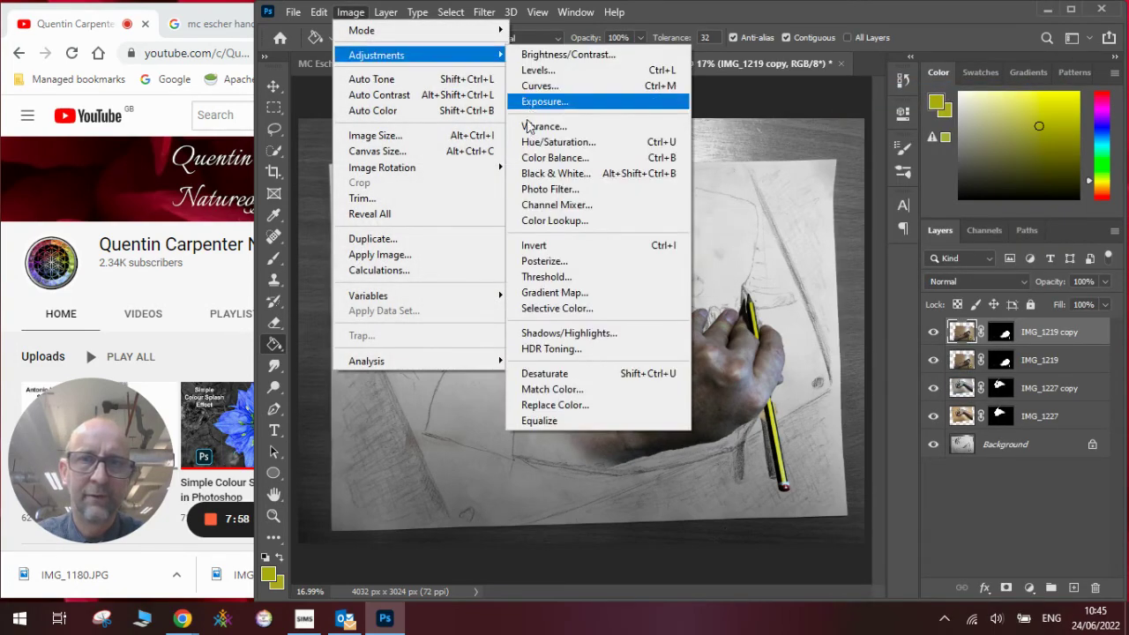
pyautogui.click(530, 173)
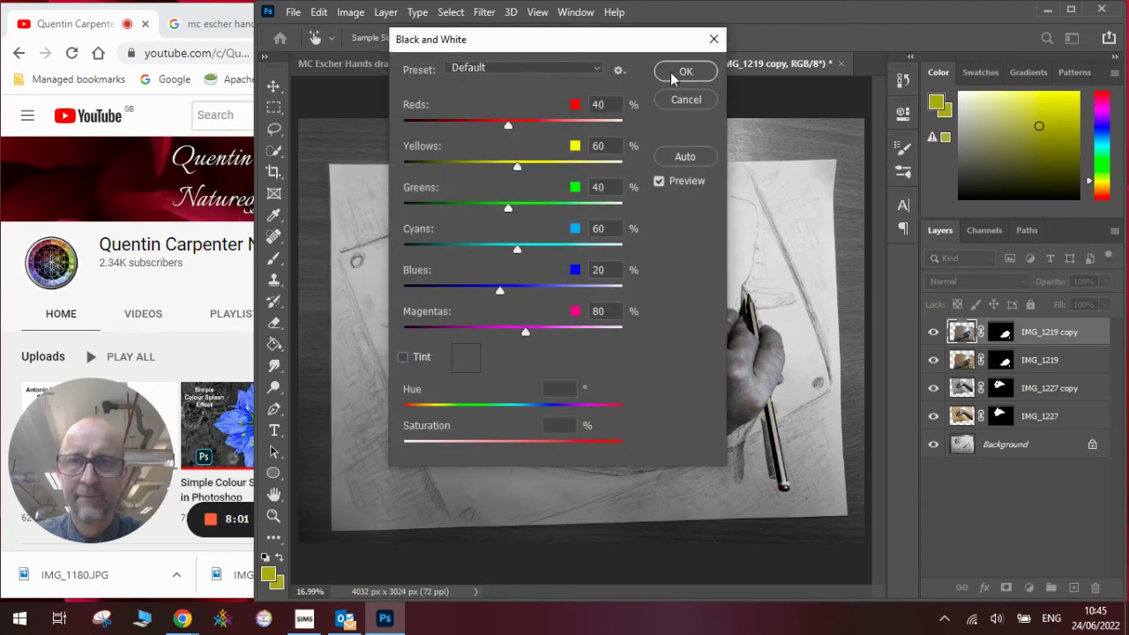
pyautogui.click(683, 70)
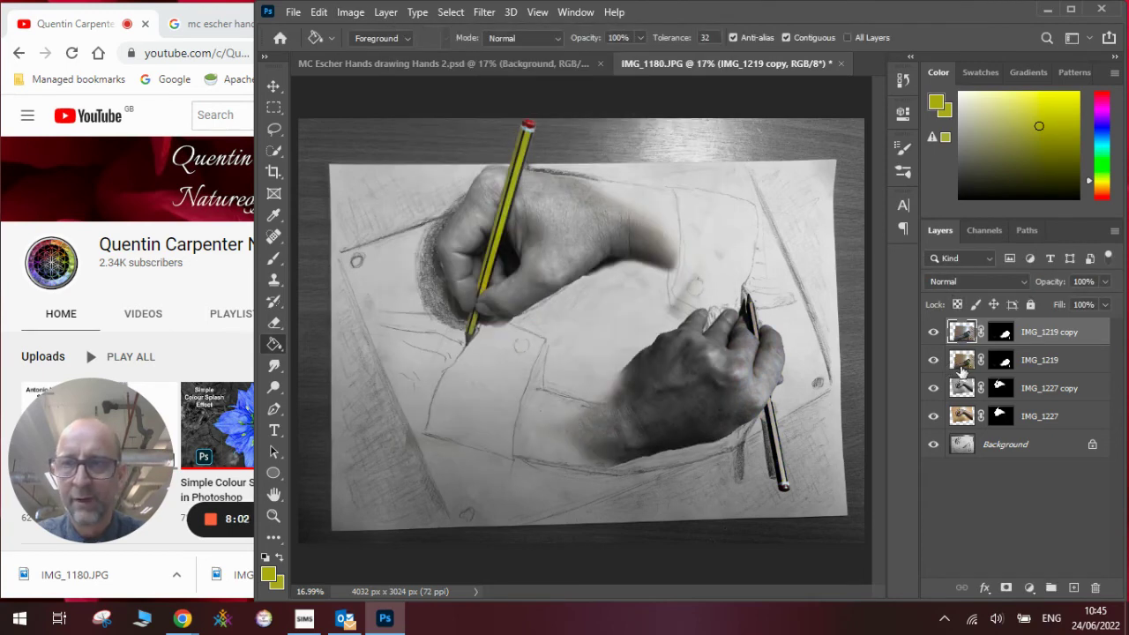
# Hide the IMG_1219 copy and select the yellow pencils on IMG_1219 with Color Range
pyautogui.click(933, 332)
pyautogui.click(959, 361)
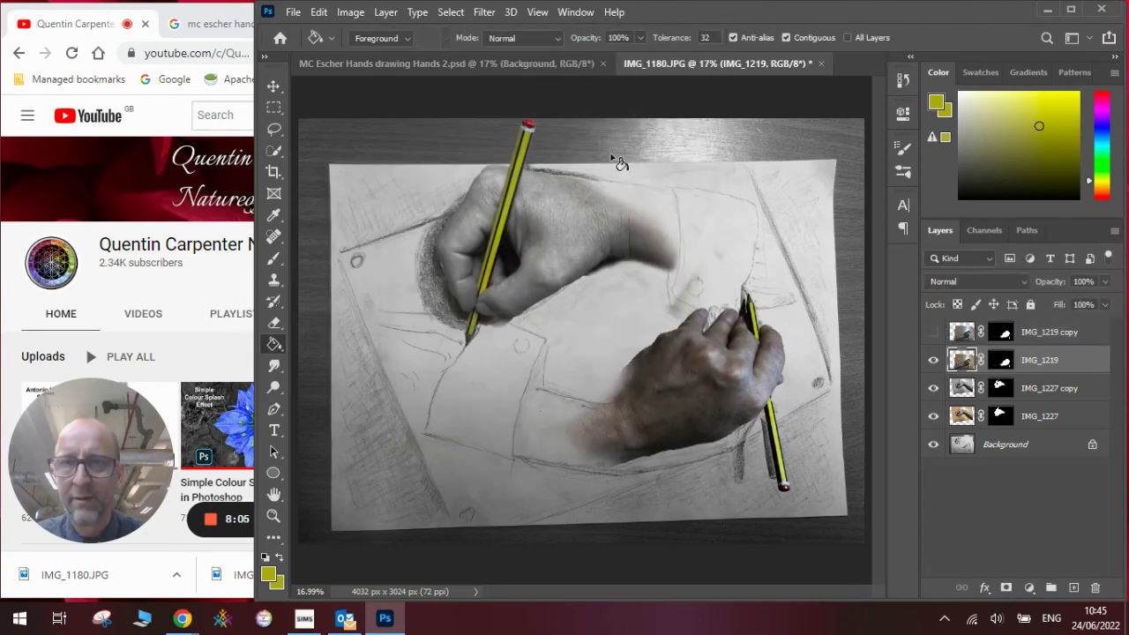
pyautogui.click(454, 12)
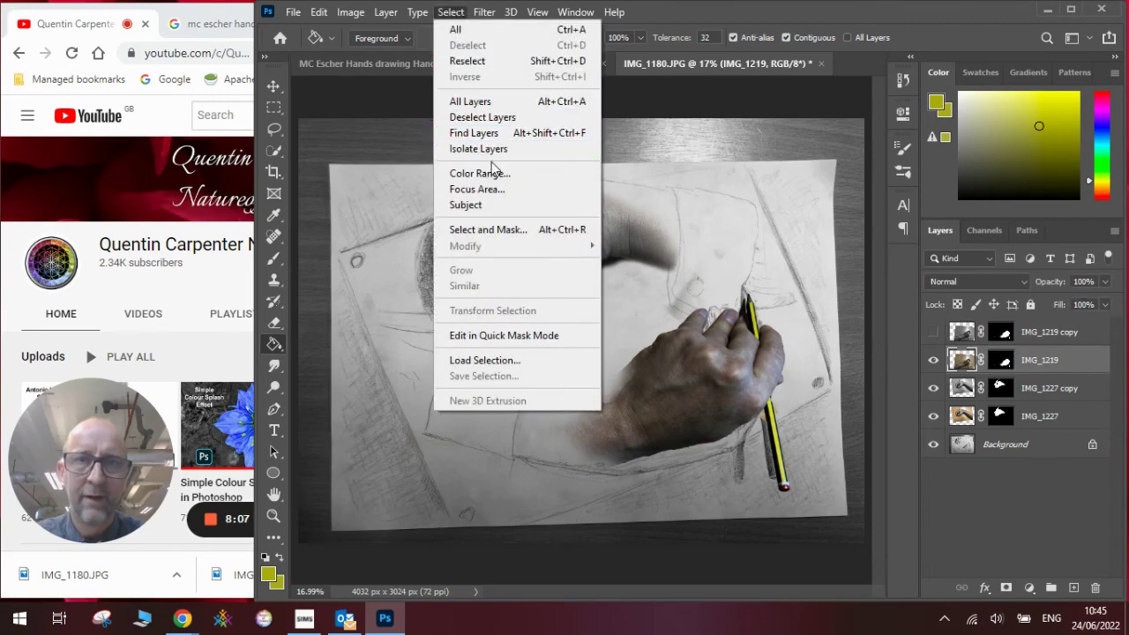
pyautogui.click(495, 173)
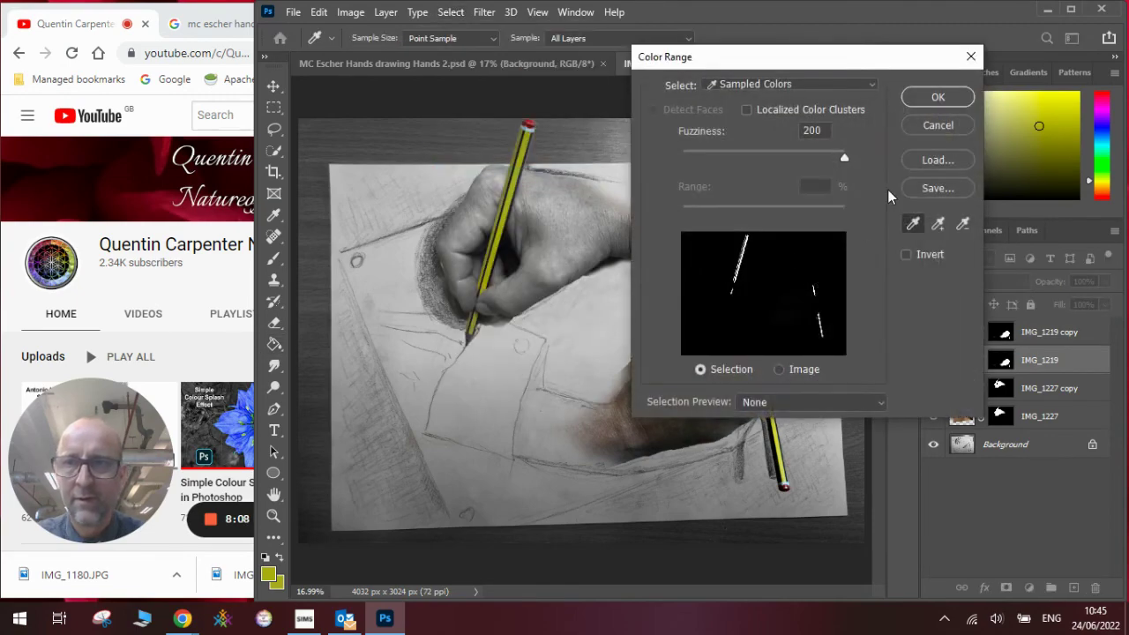
pyautogui.click(937, 97)
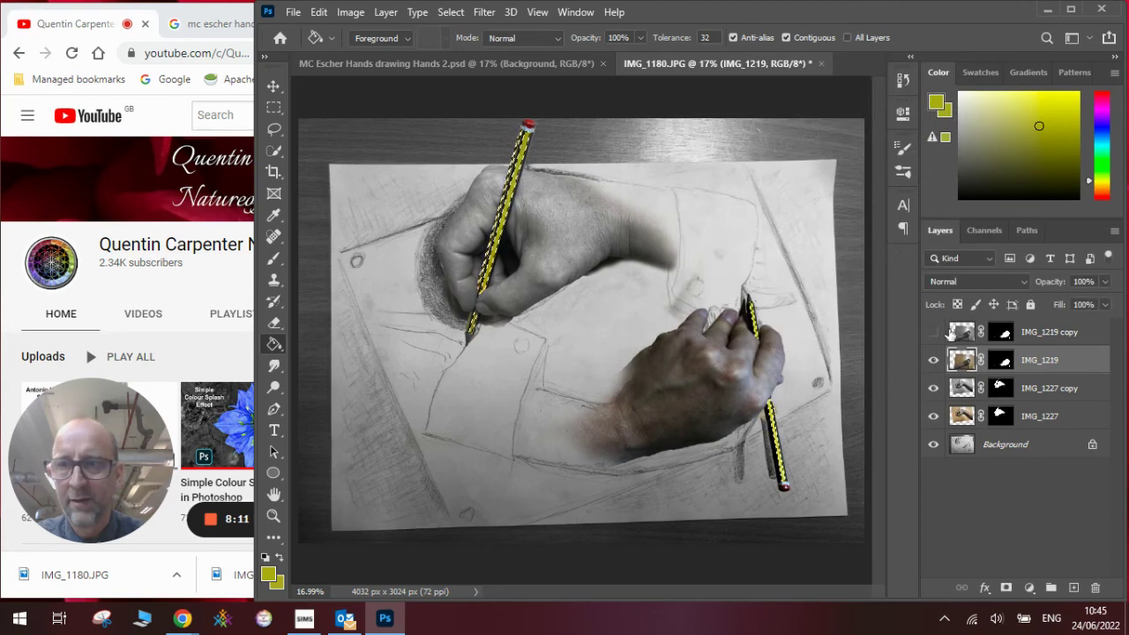
# Show the IMG_1219 copy and fill the pencil selection black in its mask, keeping the pencil yellow
pyautogui.click(1005, 335)
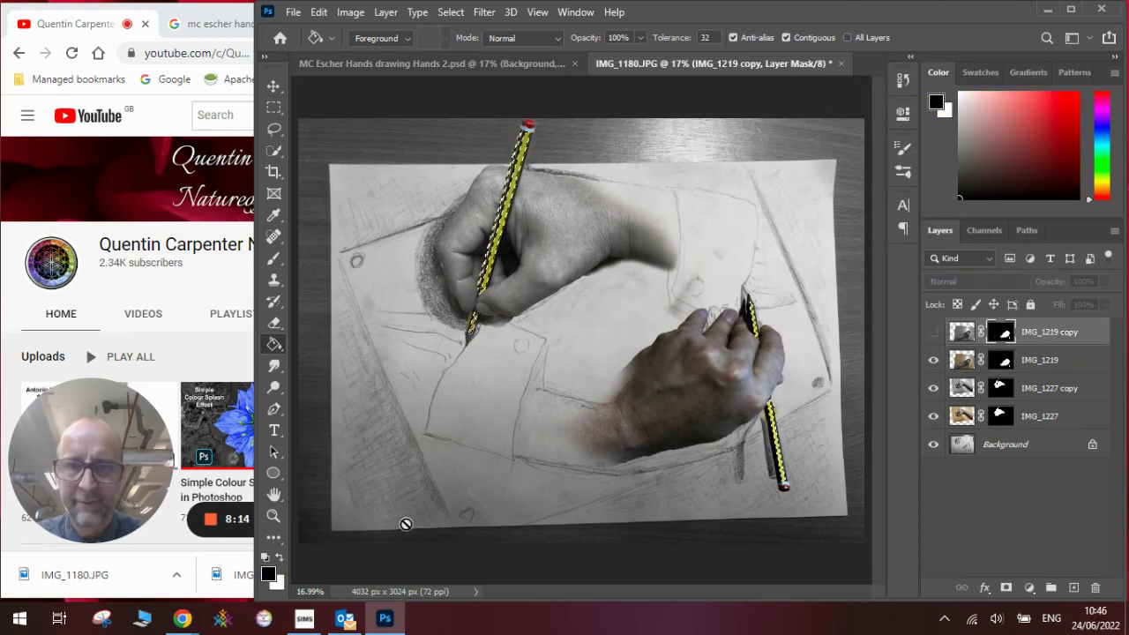
pyautogui.click(279, 561)
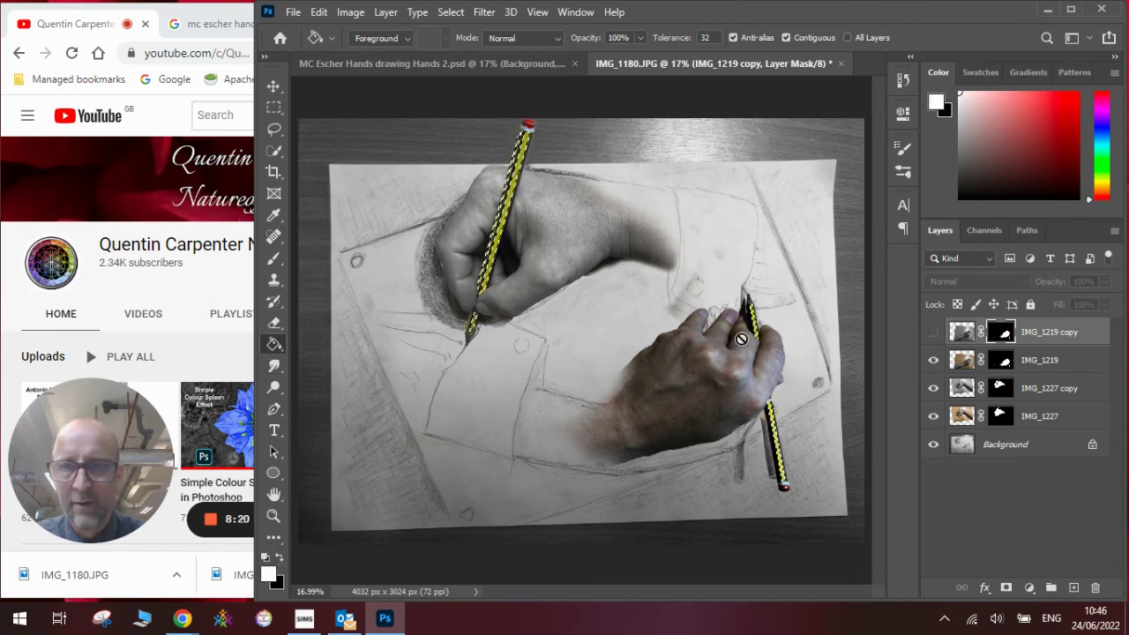
pyautogui.click(933, 332)
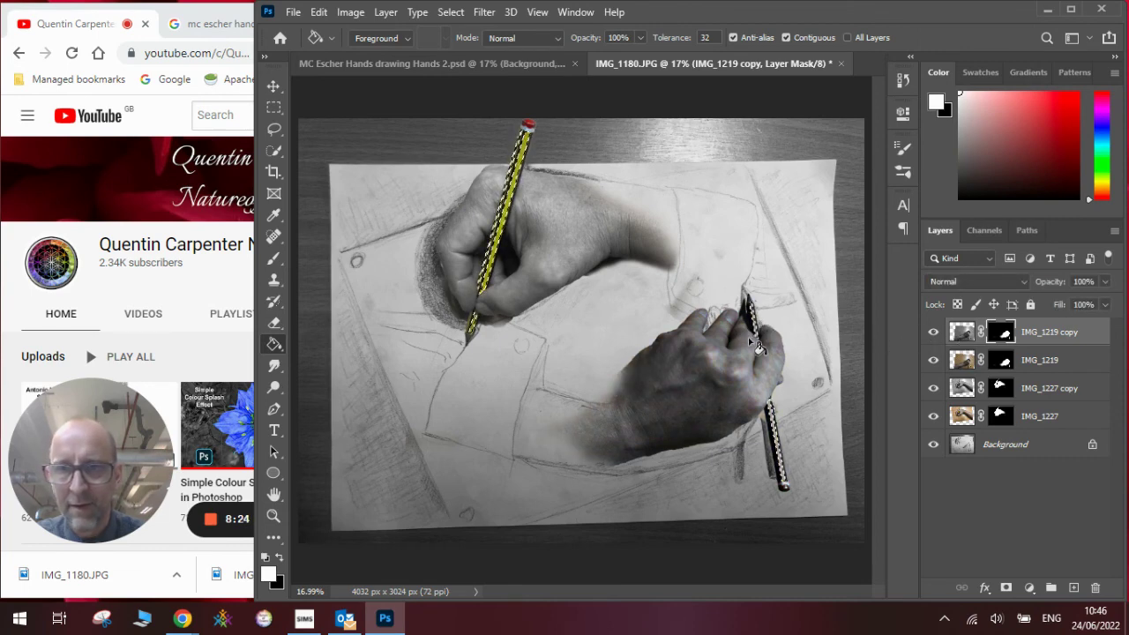
pyautogui.press('x')
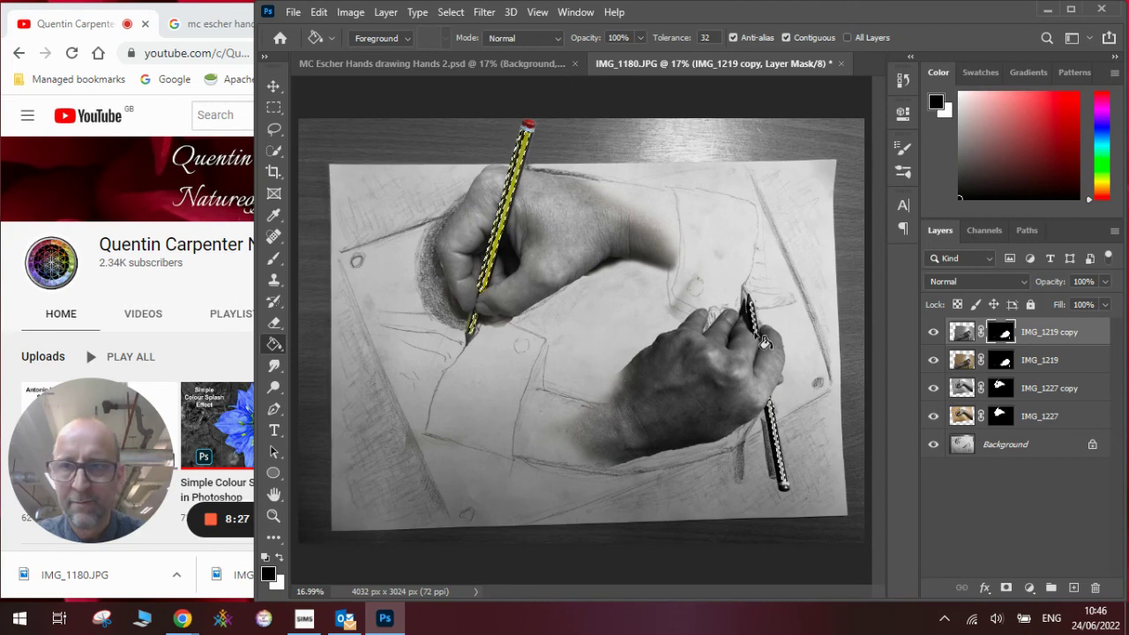
pyautogui.click(755, 329)
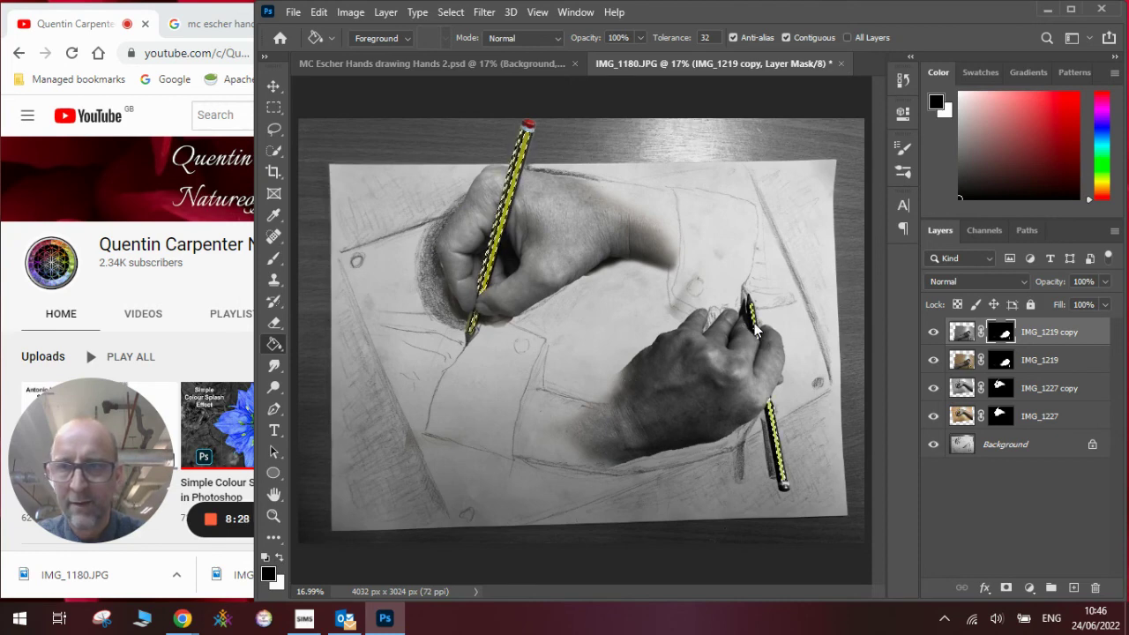
pyautogui.hotkey('ctrl', 'd')
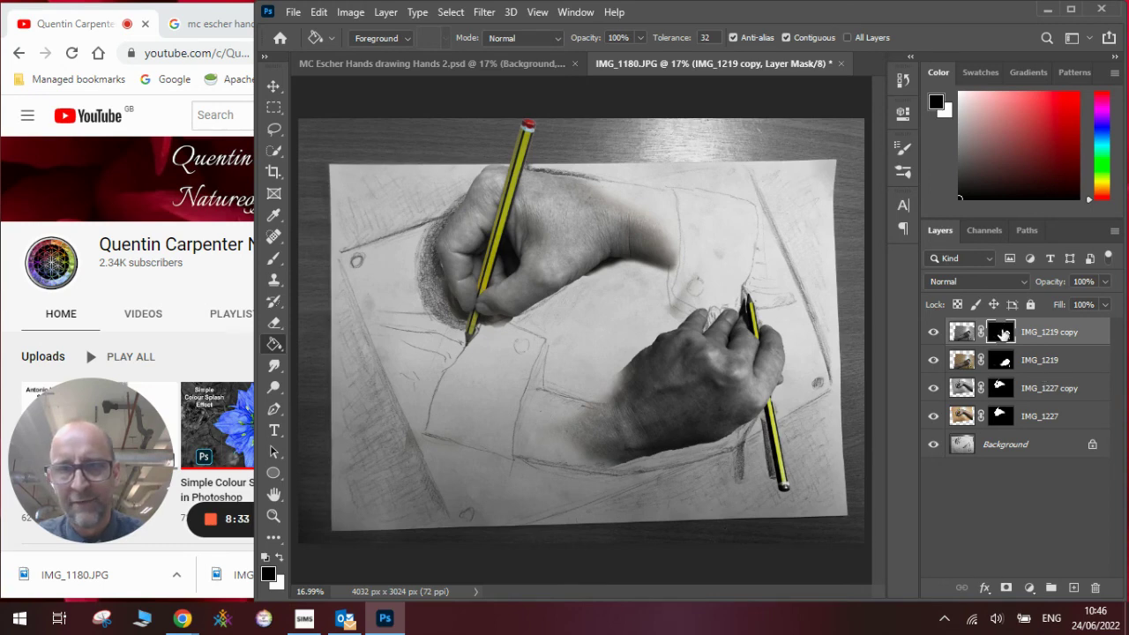
pyautogui.click(274, 258)
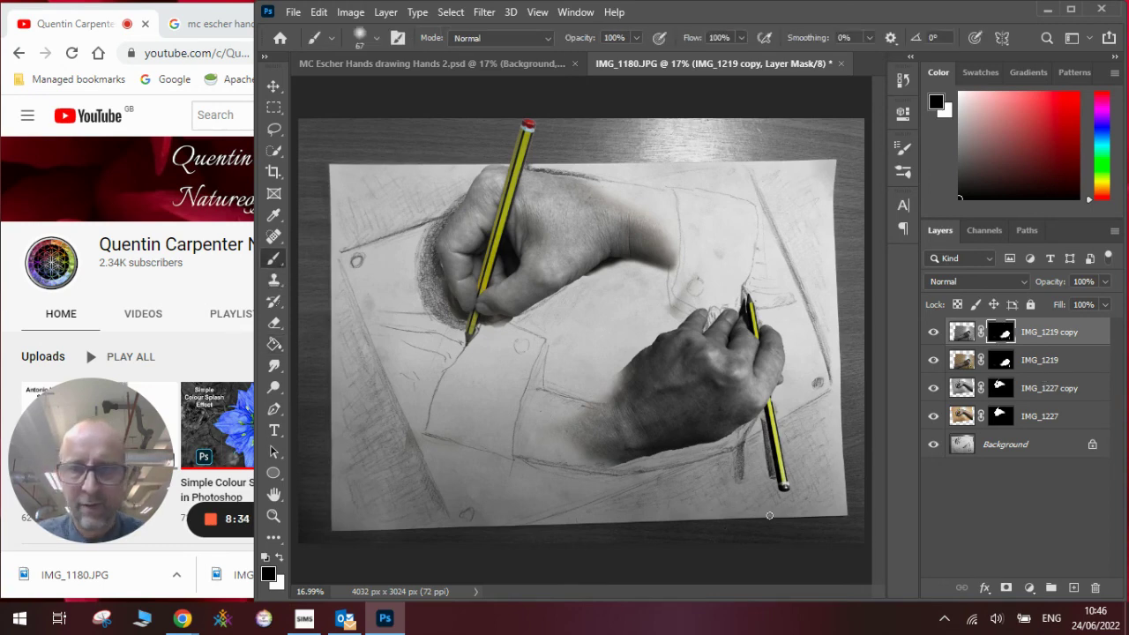